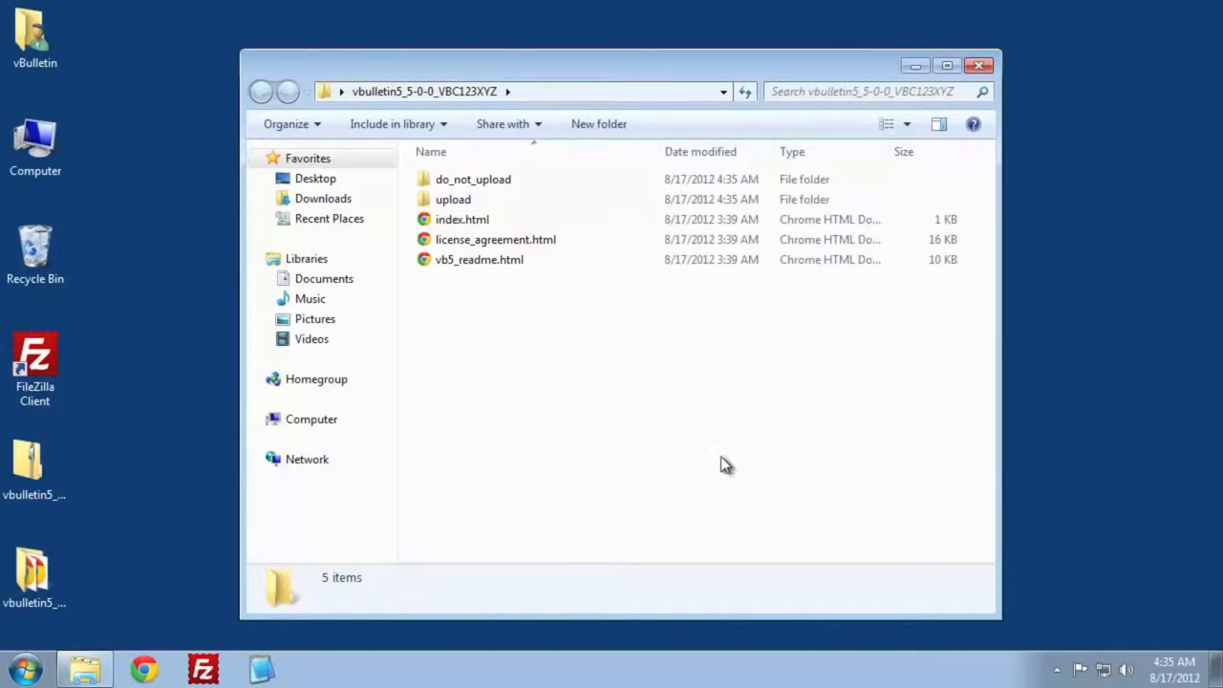
- Rename the config.php.bkp file in the upload folder as config.php
double_click(480, 200)
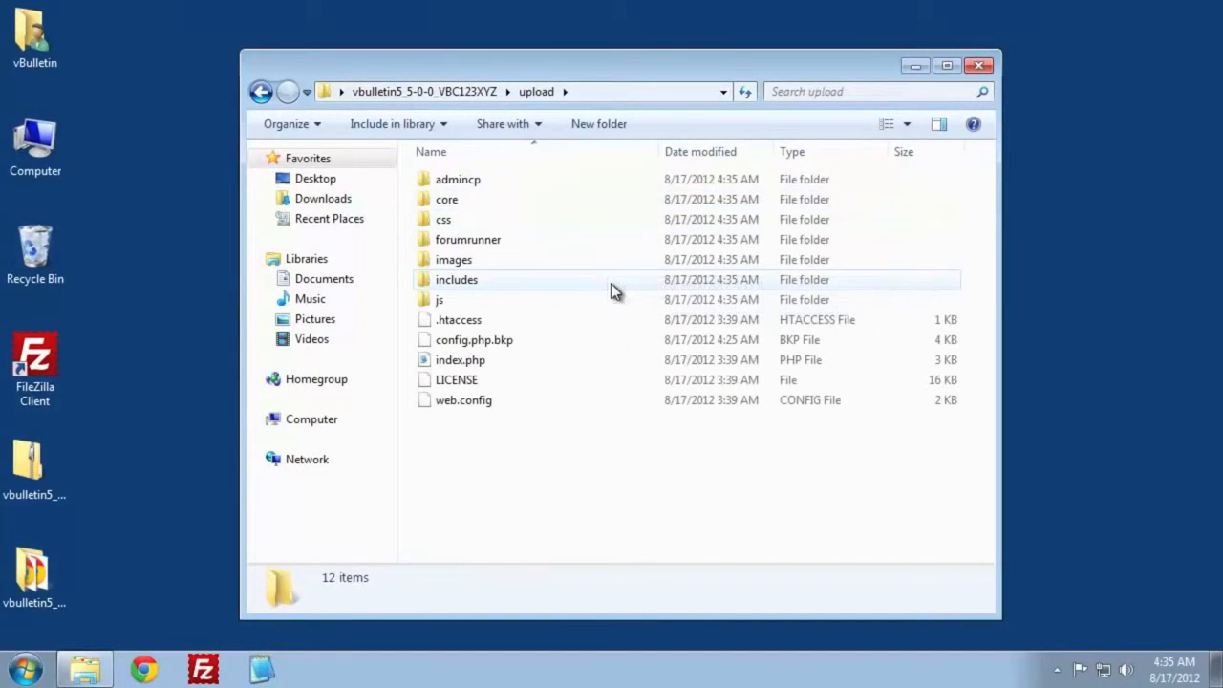
right_click(497, 346)
click(618, 552)
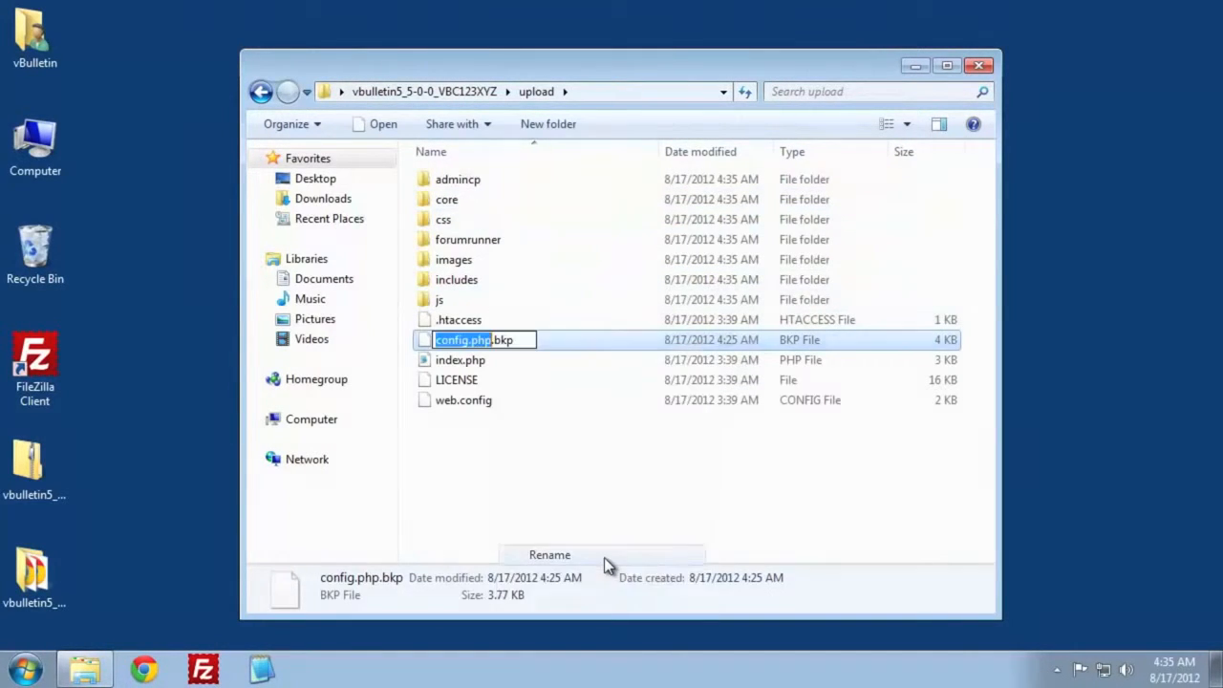
key(End)
key(BackSpace)
key(BackSpace)
key(BackSpace)
key(BackSpace)
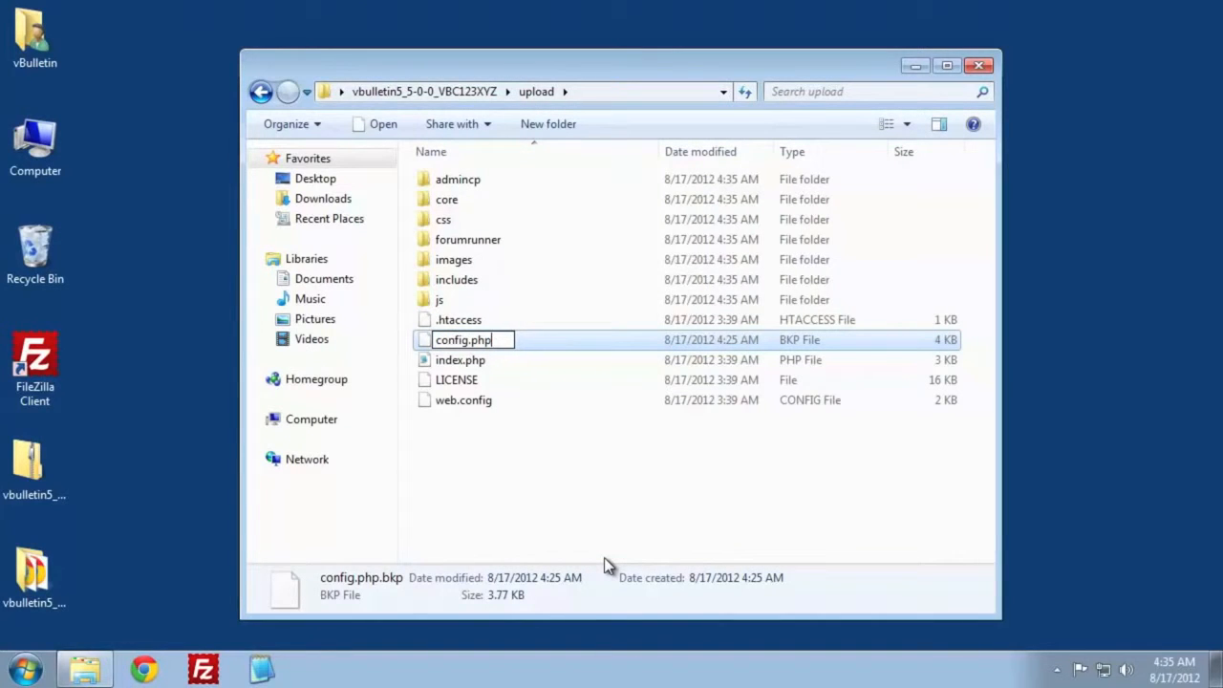
key(Return)
click(693, 343)
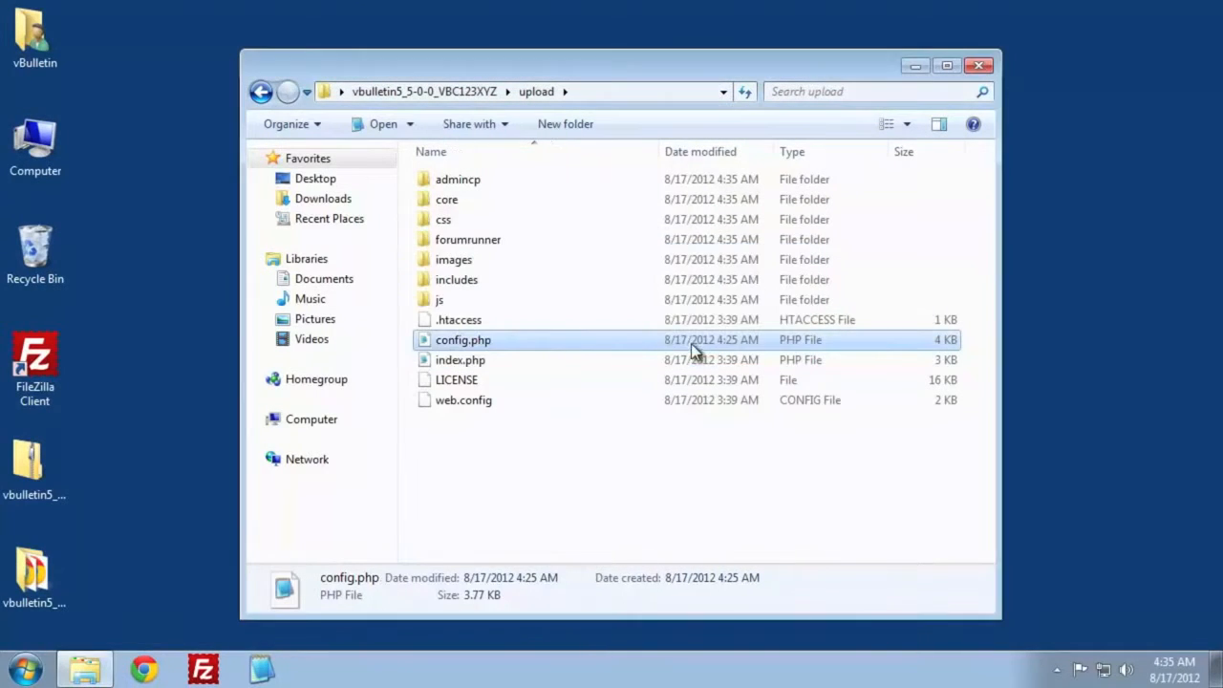
double_click(470, 340)
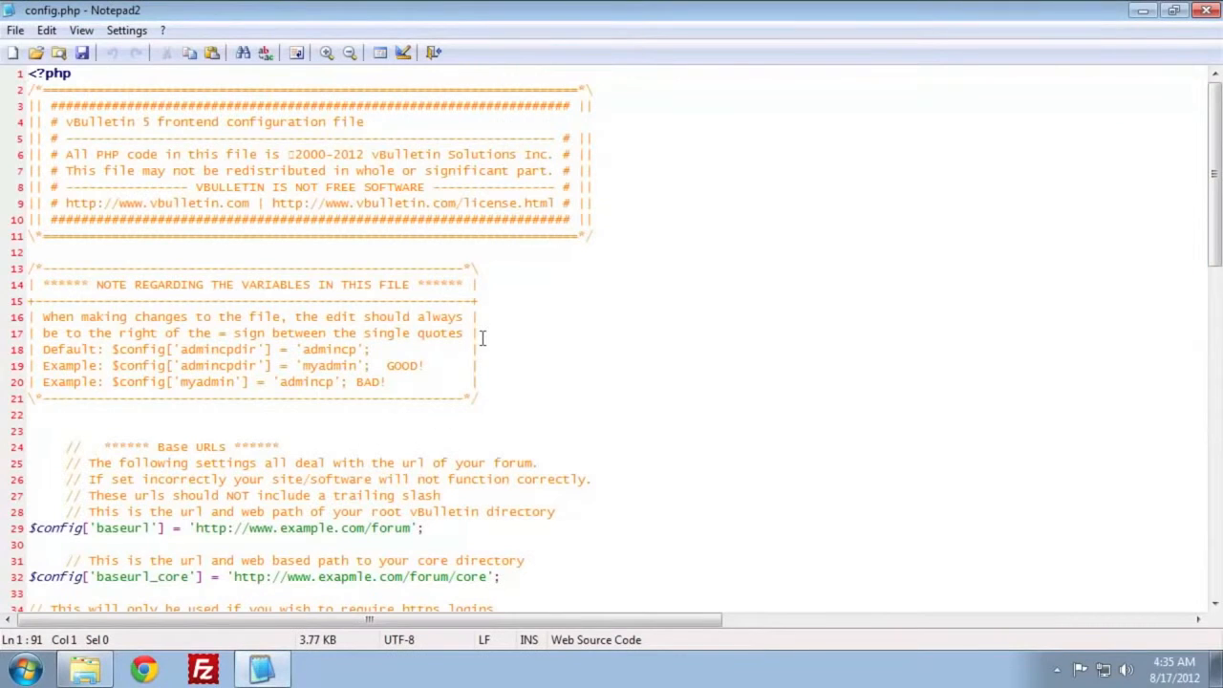
scroll(535, 381, down, 3)
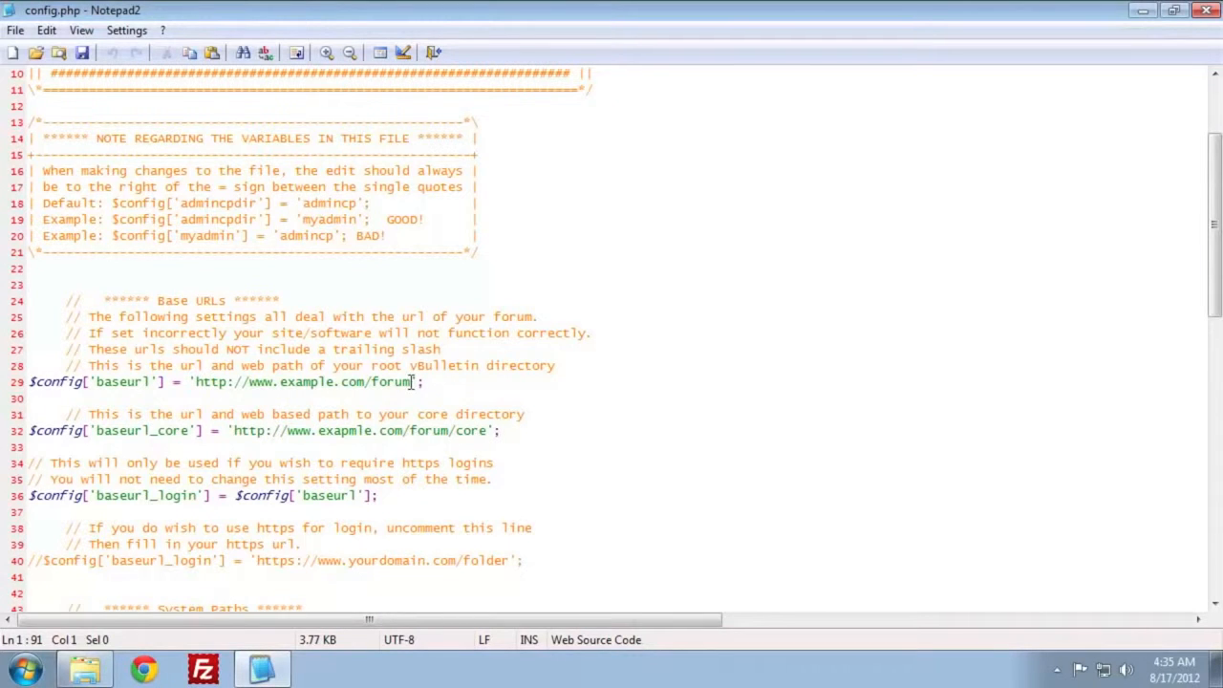
drag(412, 381, 278, 381)
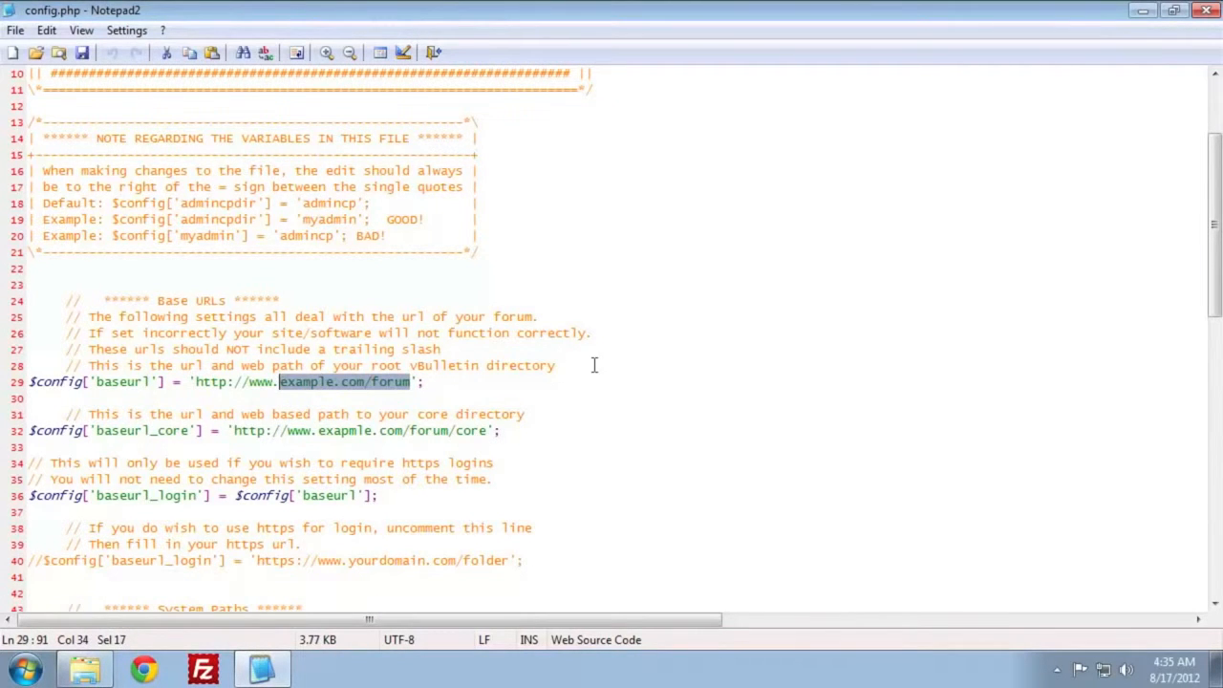
text(mywebsite.)
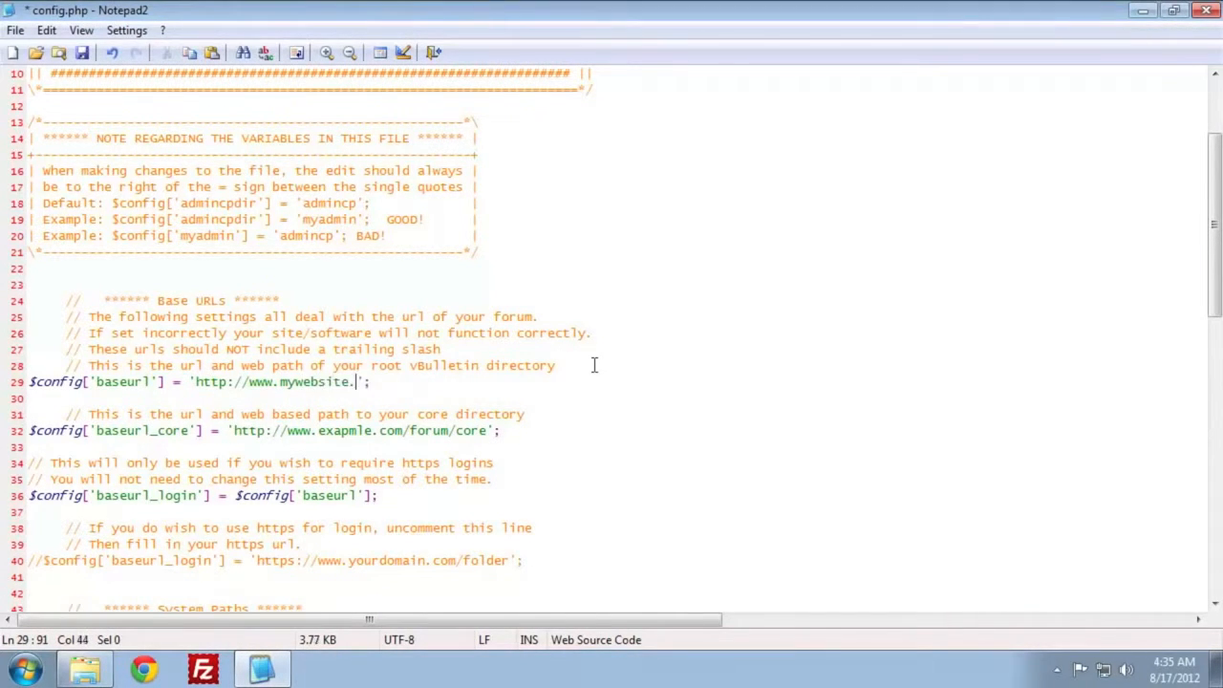
text(com)
drag(457, 433, 317, 432)
text(mywebsite.)
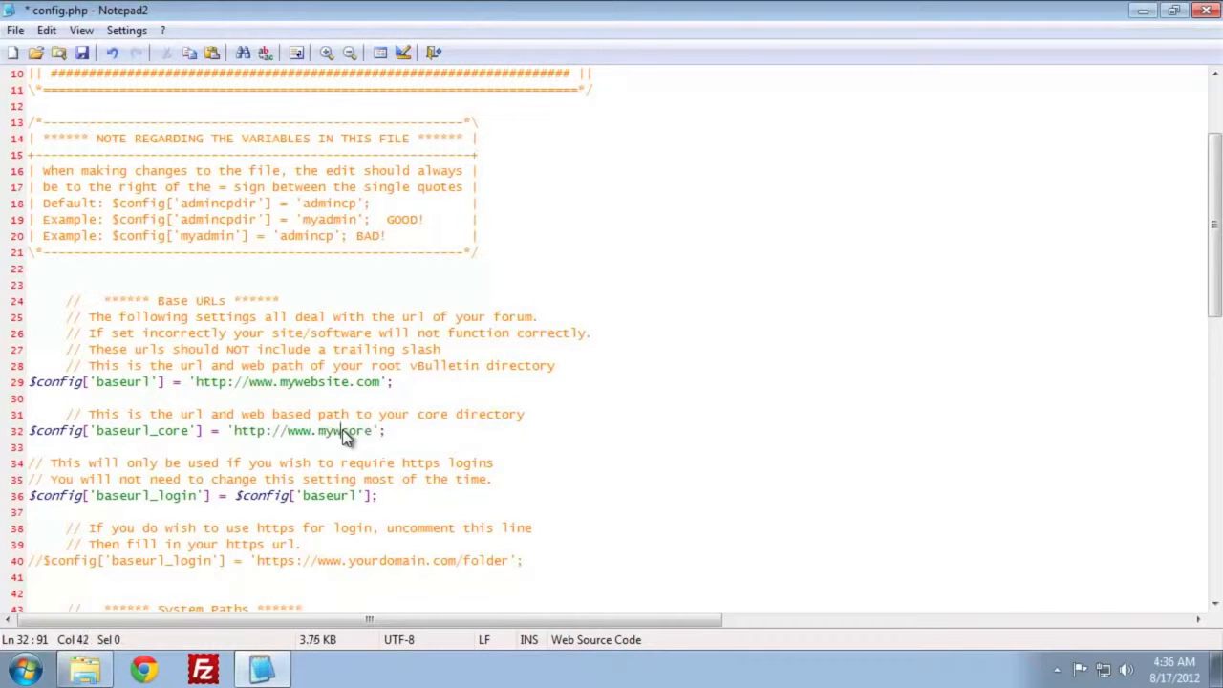
text(com/)
- Set the core_path value to /home/vbulletin/public_html/core, then save and close the file
scroll(409, 401, down, 1)
scroll(409, 401, down, 5)
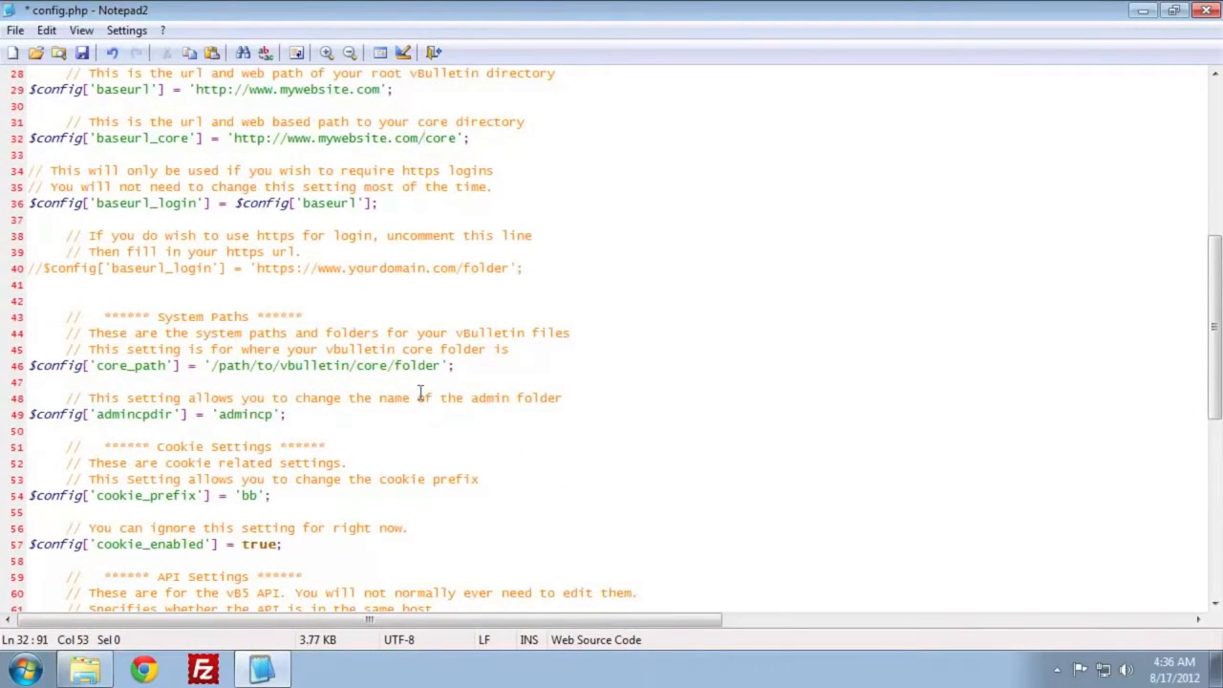
drag(441, 365, 214, 363)
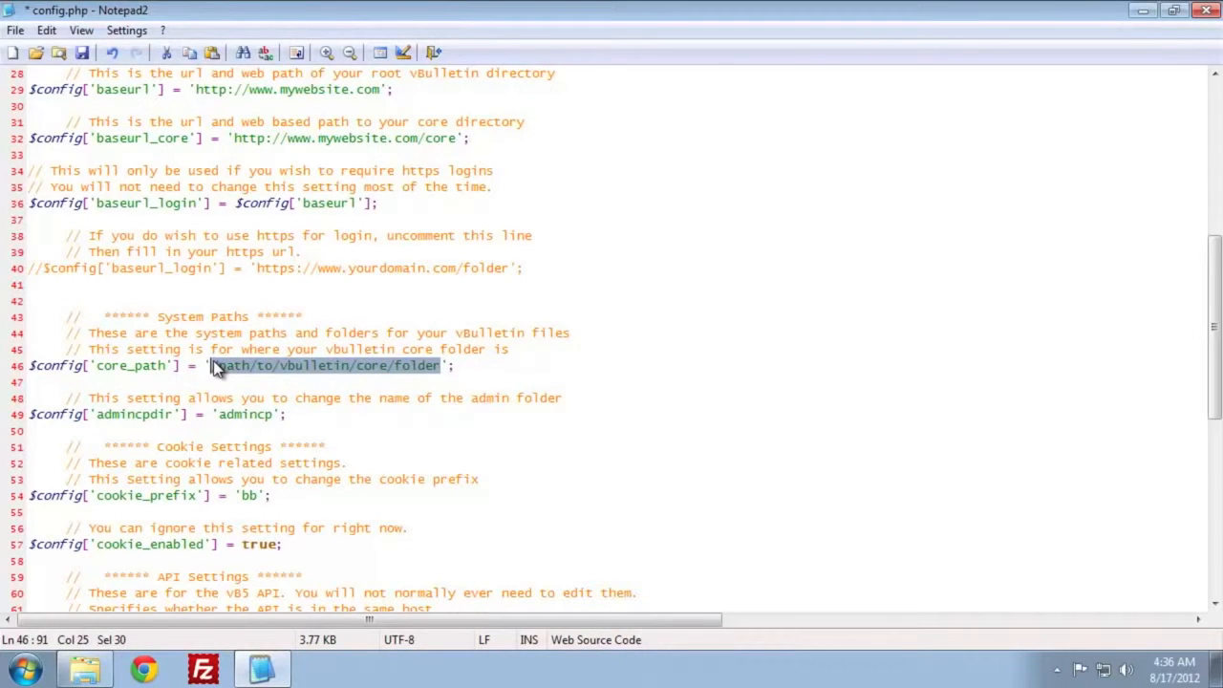
text(/home/)
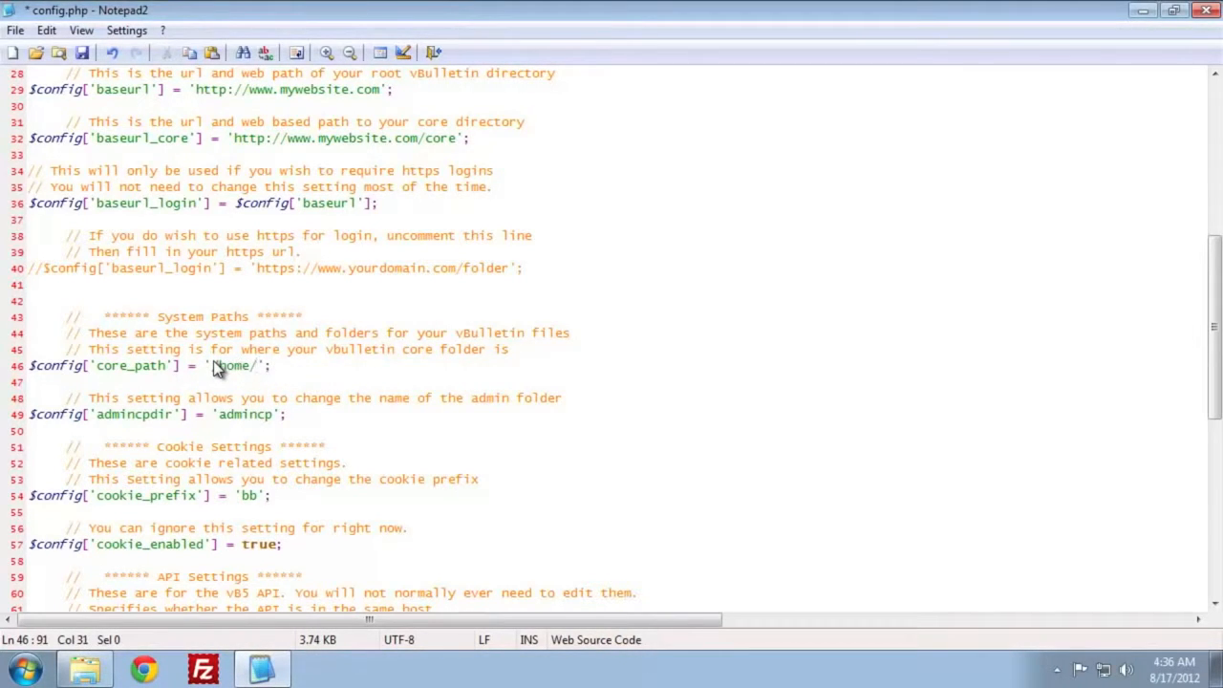
text(p)
key(BackSpace)
text(vbulletin/)
text(public_ht)
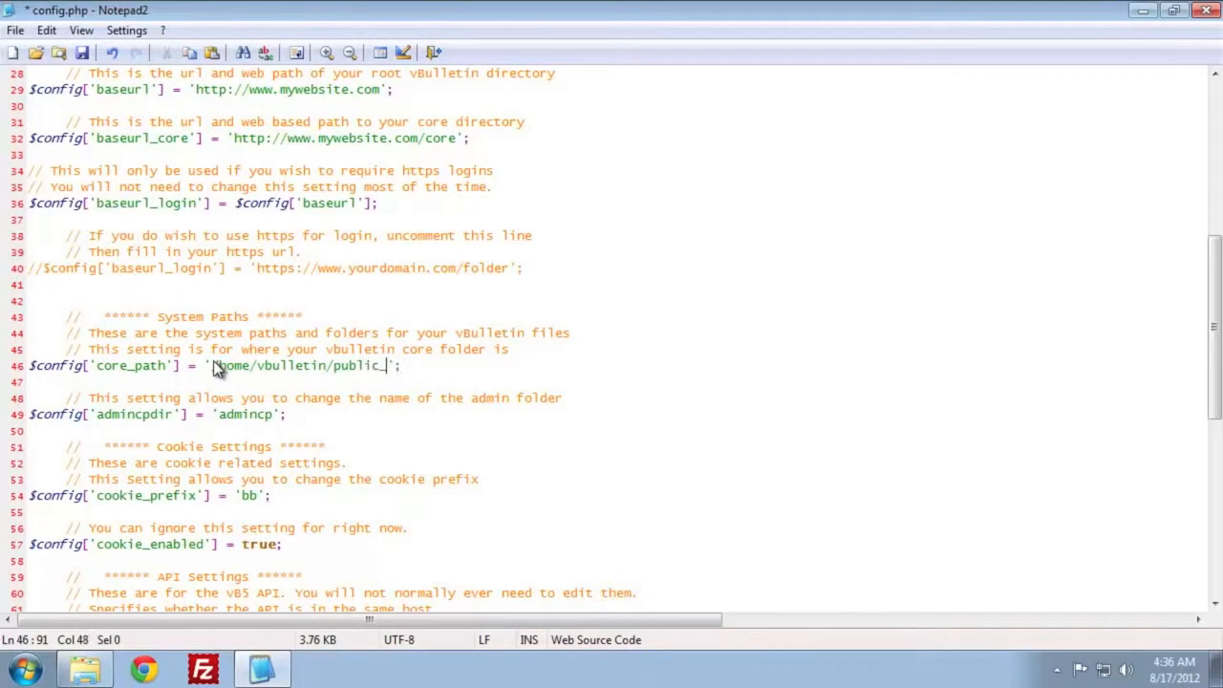
text(ml/core)
key(ctrl+s)
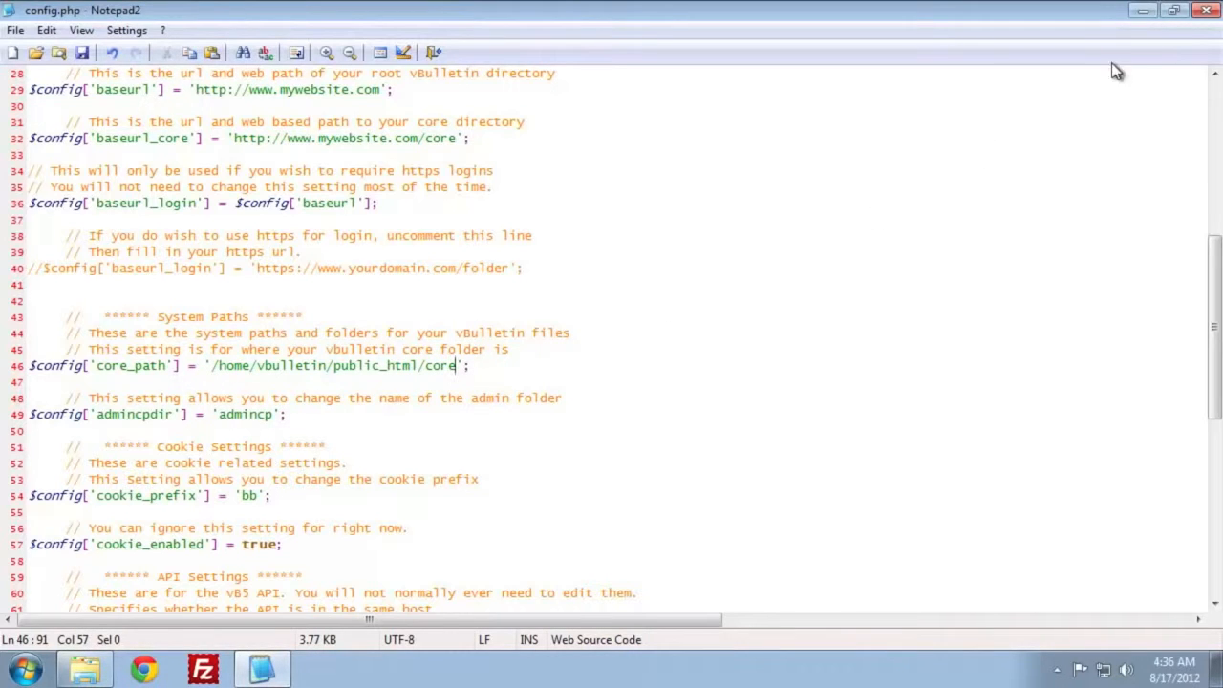
click(1202, 21)
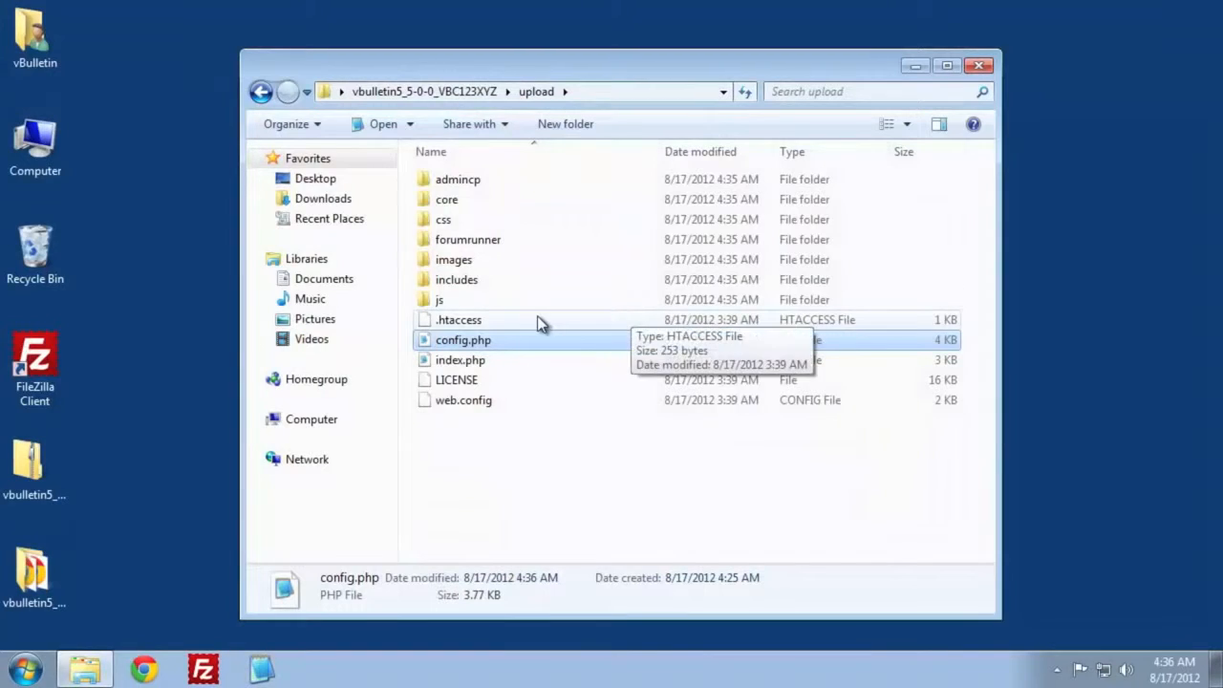
- Open the includes folder inside the upload package's core folder
double_click(473, 204)
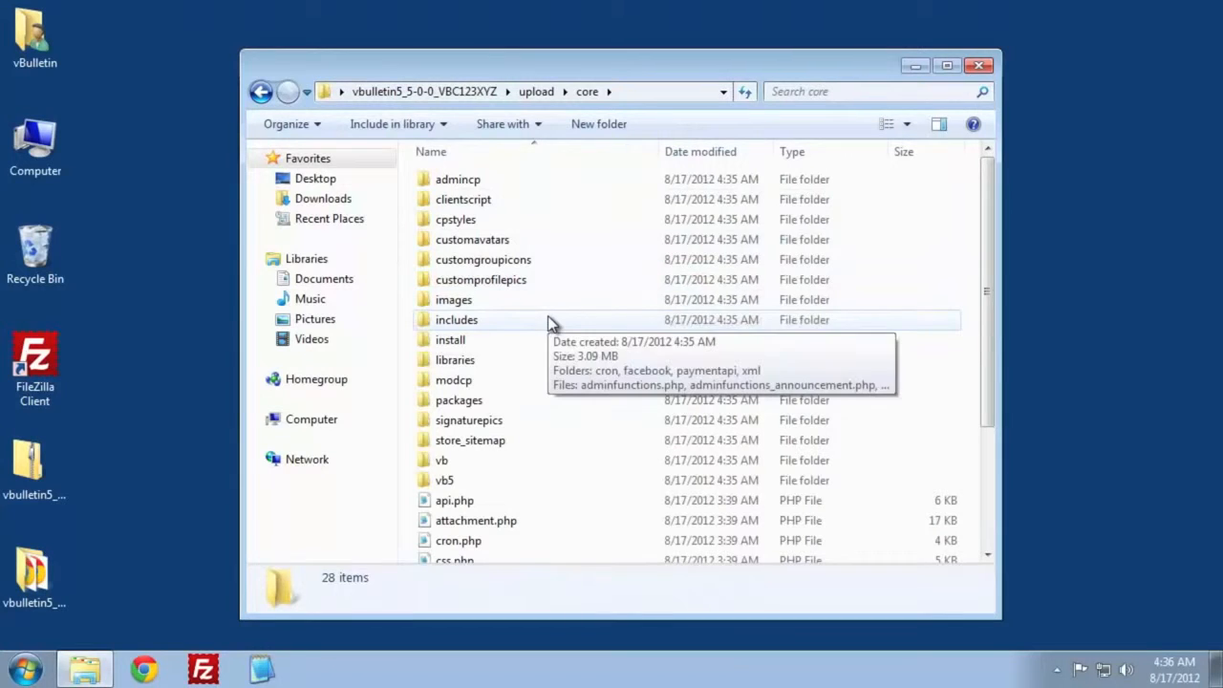
click(478, 327)
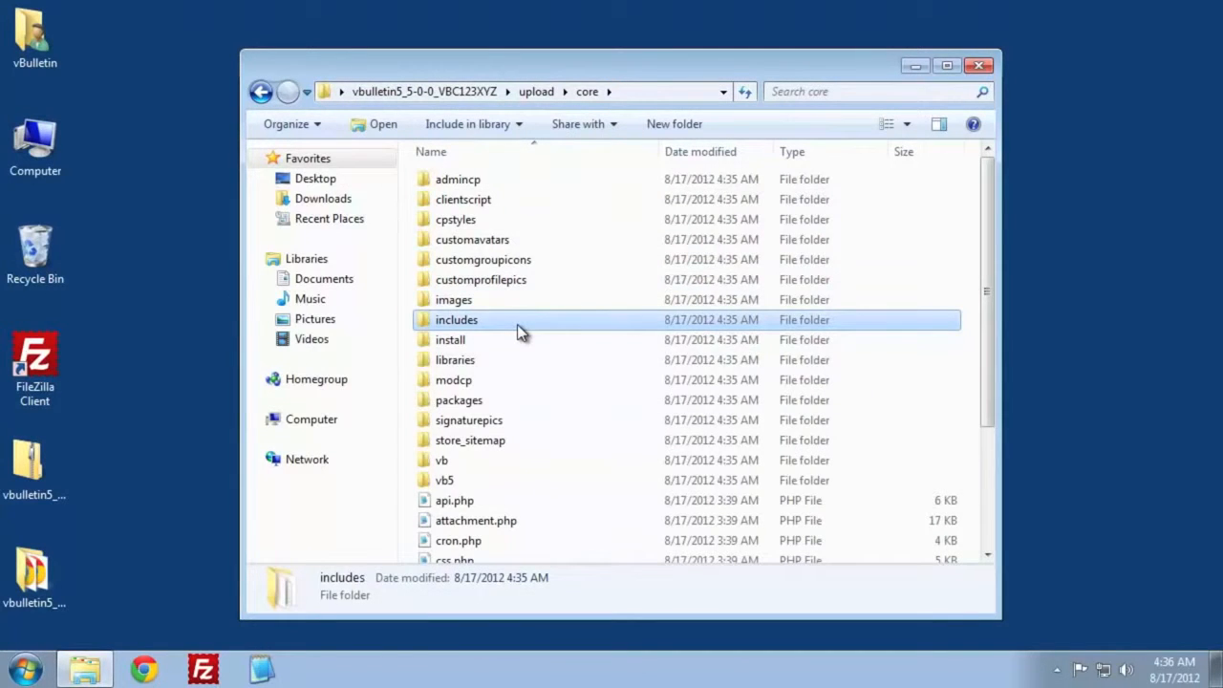
double_click(519, 326)
- Rename the config.php.new file in the includes folder as config.php, accepting the extension change
scroll(671, 344, down, 15)
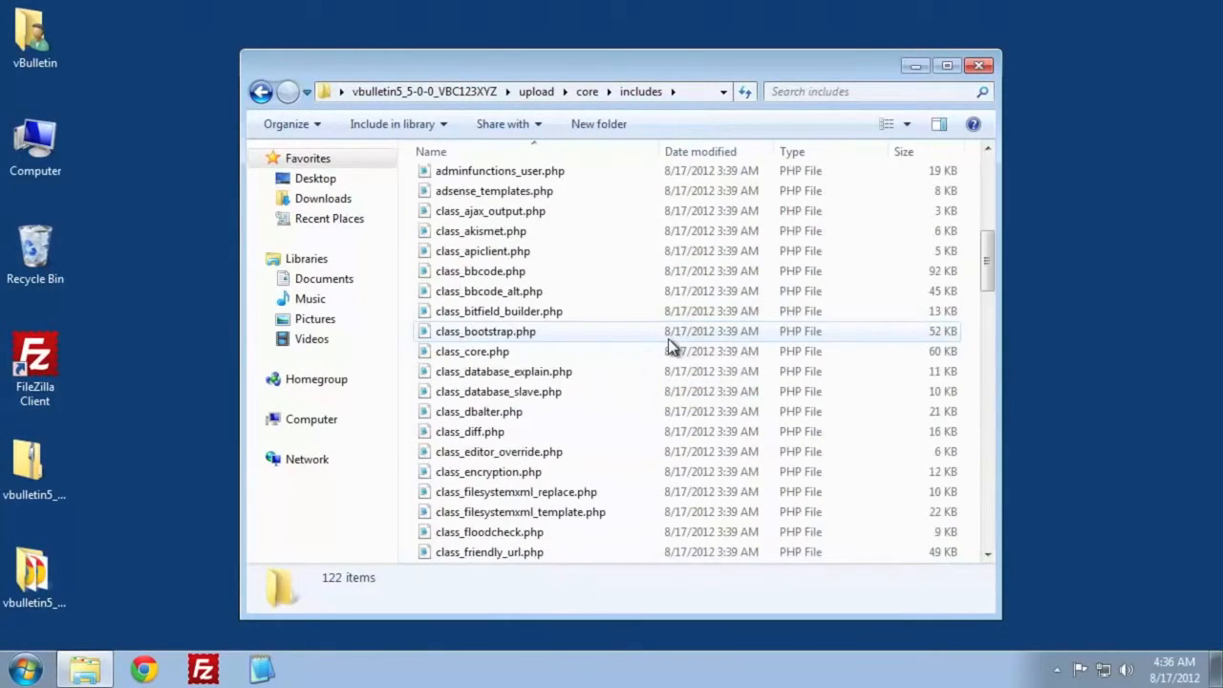
scroll(669, 340, down, 6)
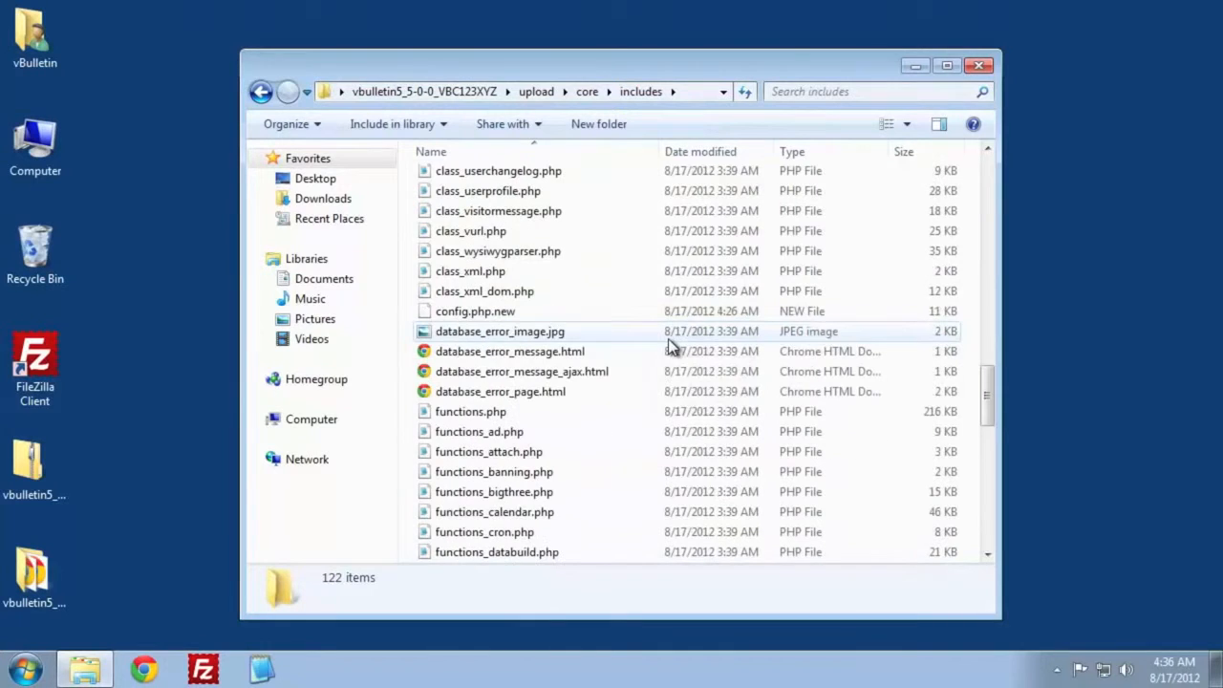
right_click(519, 313)
right_click(507, 311)
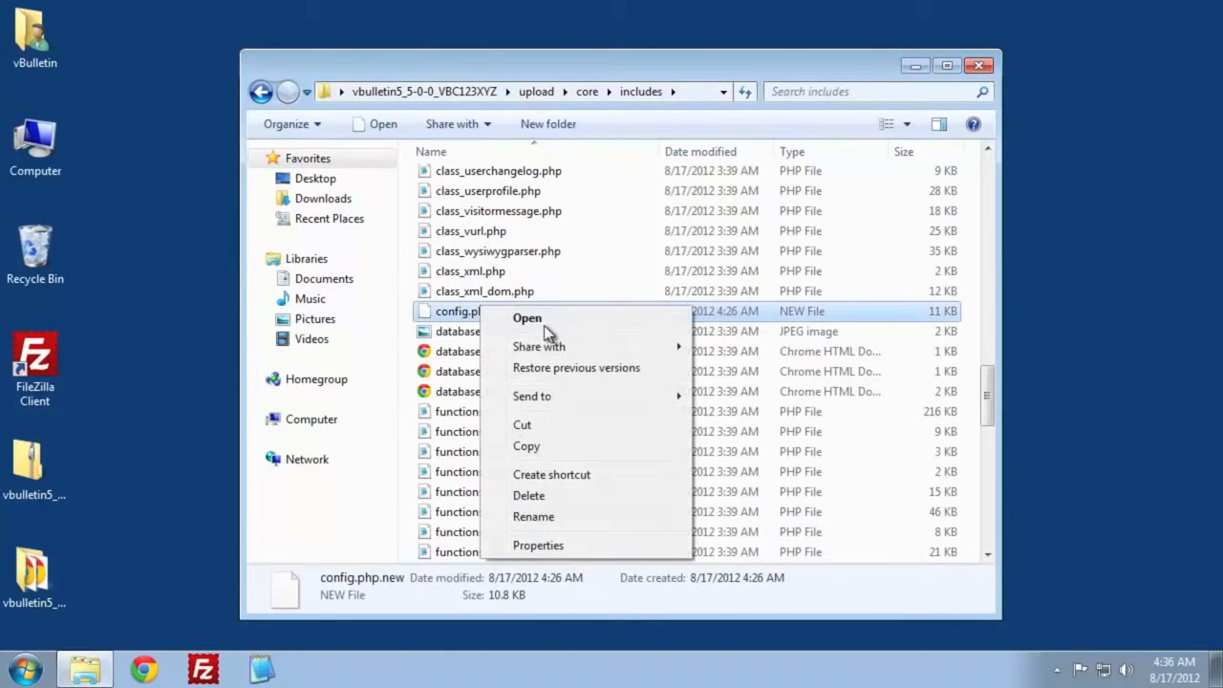
click(589, 519)
key(End)
key(BackSpace)
key(BackSpace)
key(BackSpace)
key(BackSpace)
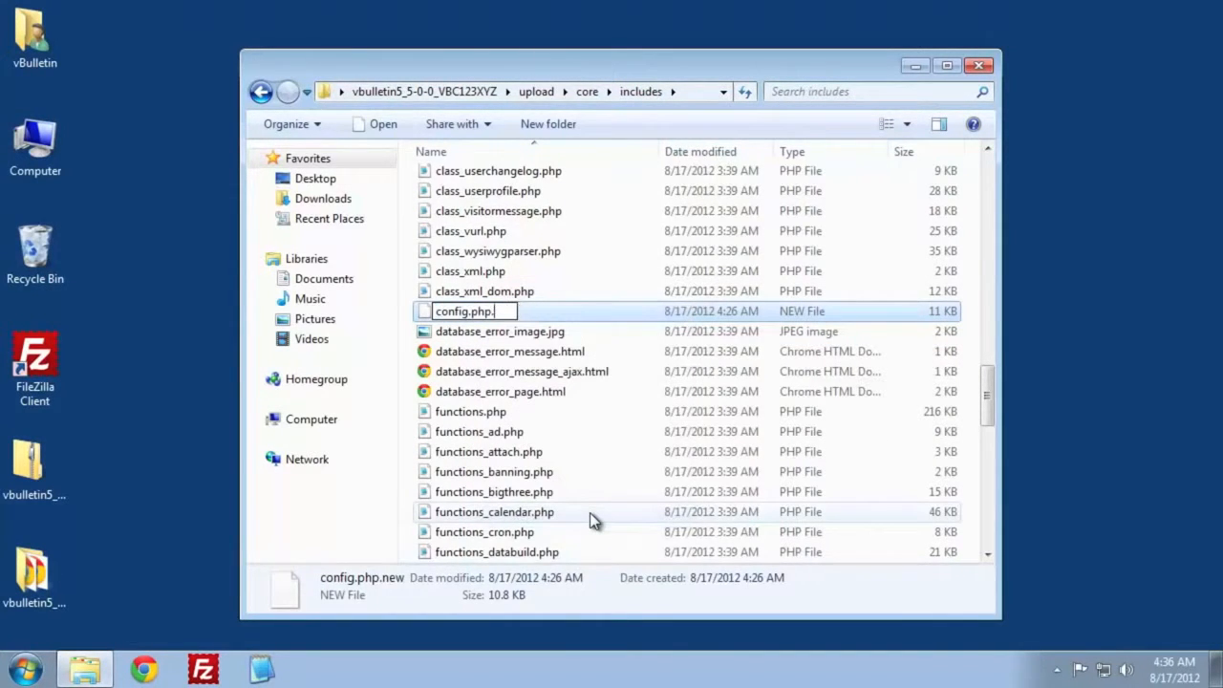
key(Return)
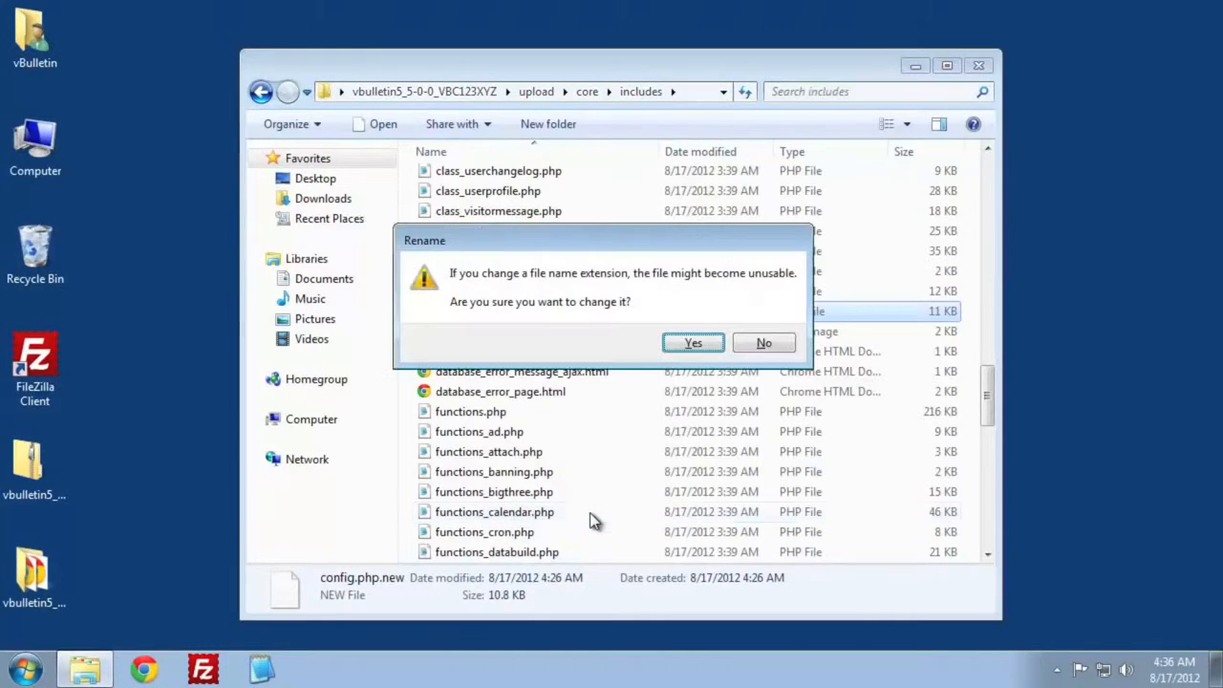
click(693, 343)
- Open the includes folder's config.php for editing and set the database name to vbulletin_vb5
double_click(478, 314)
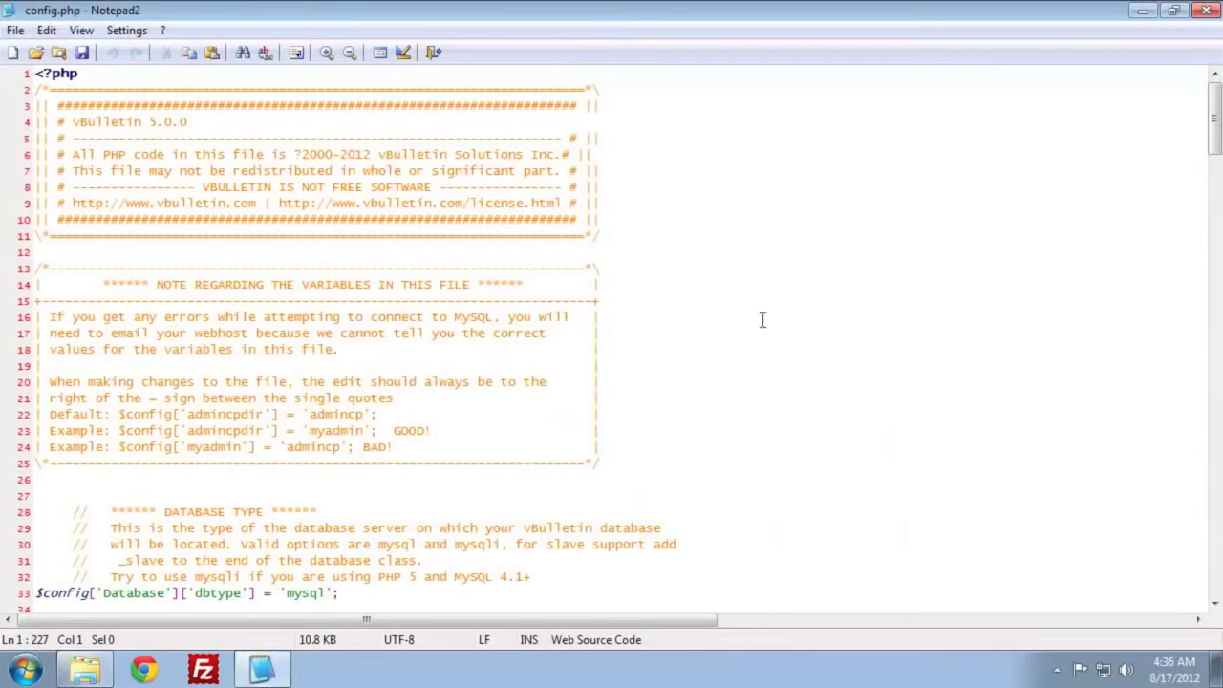
scroll(761, 320, down, 5)
scroll(761, 321, down, 4)
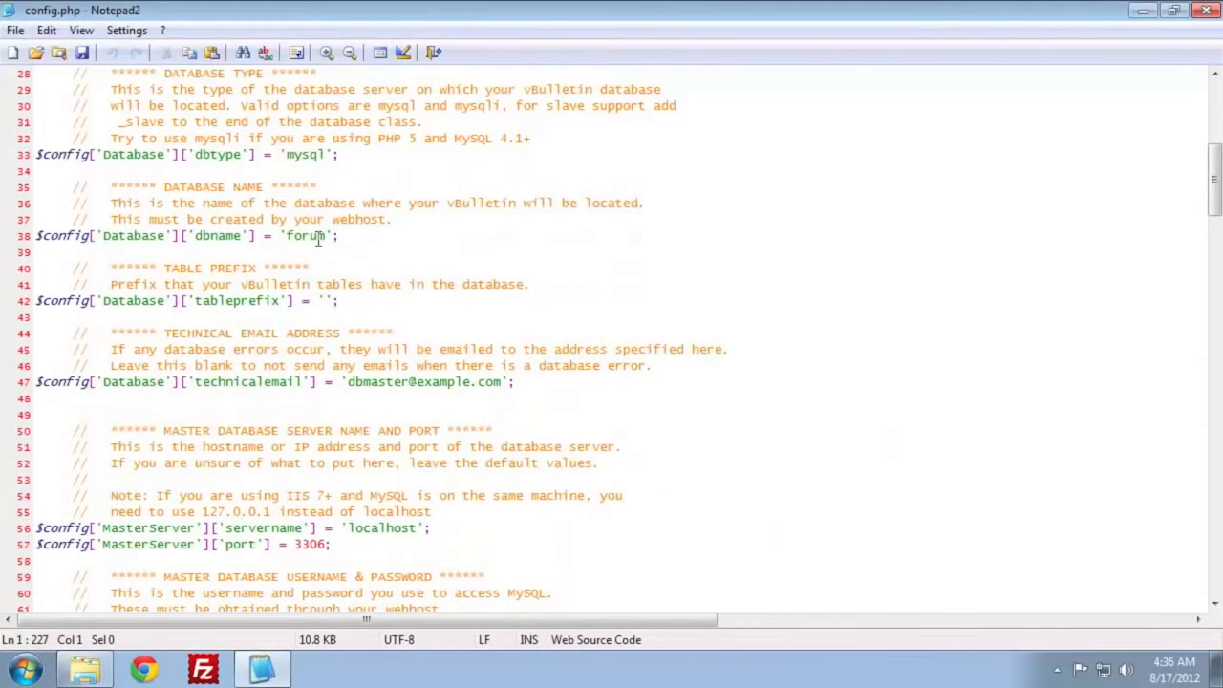
double_click(318, 236)
text(vbulletin_v)
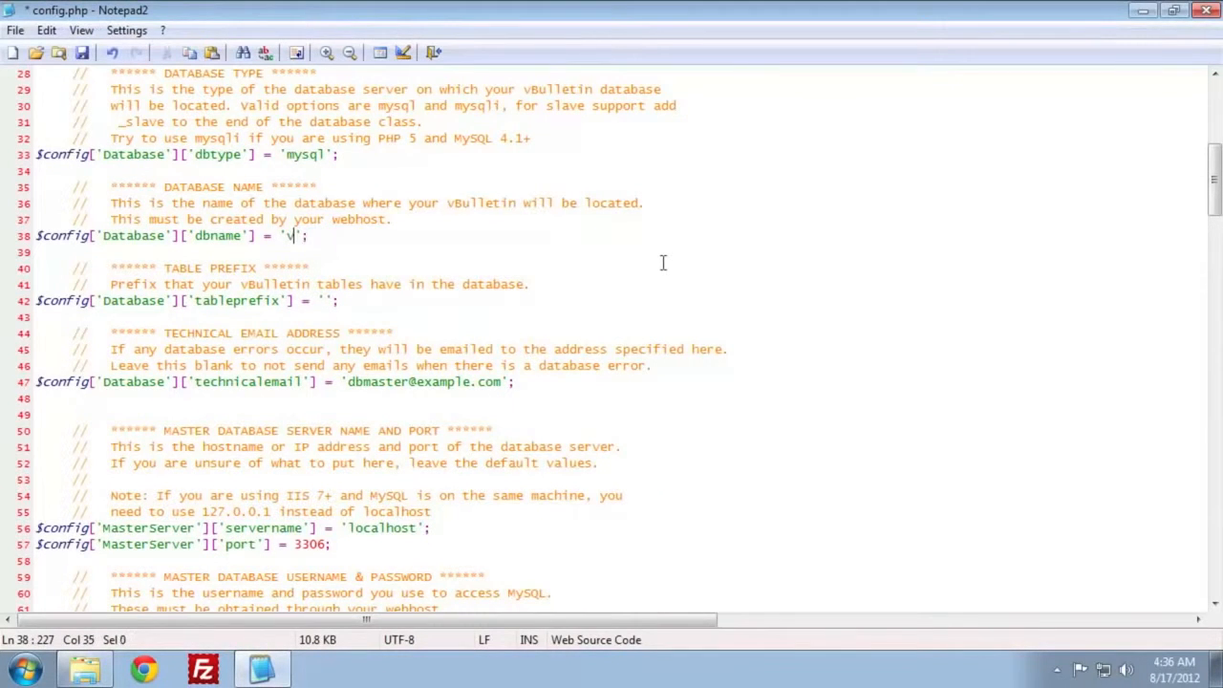
text(b5)
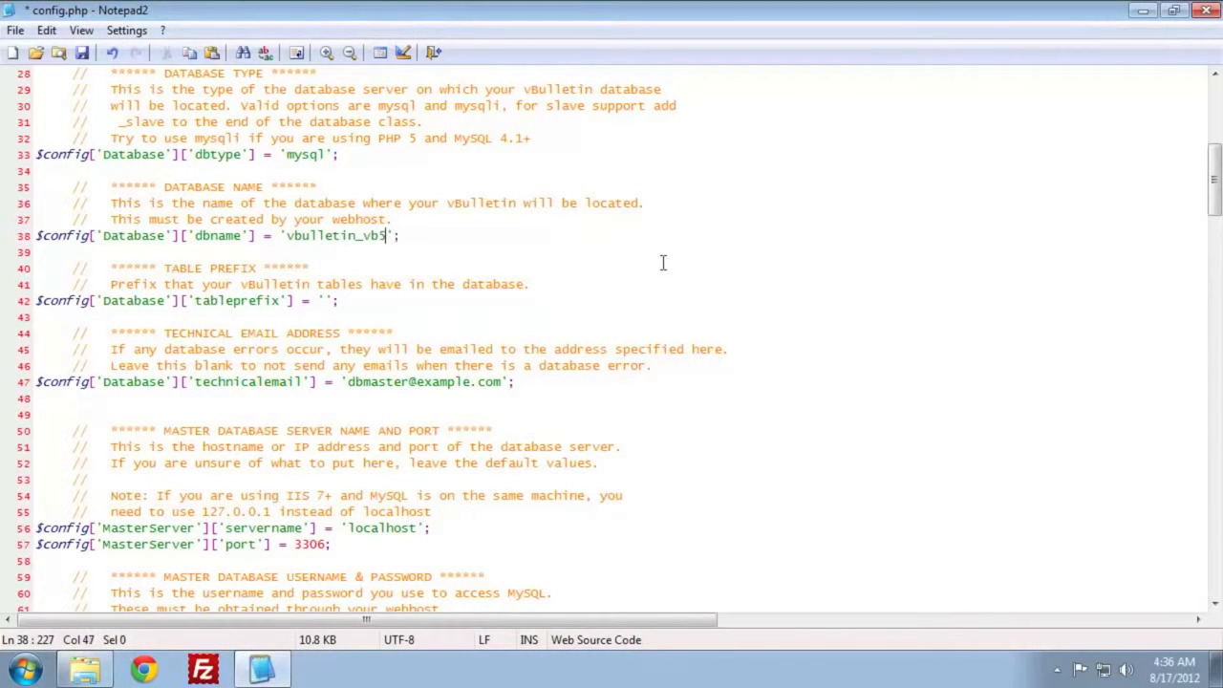
- Replace the technicalemail placeholder with the site's webmaster e-mail address
scroll(662, 263, down, 1)
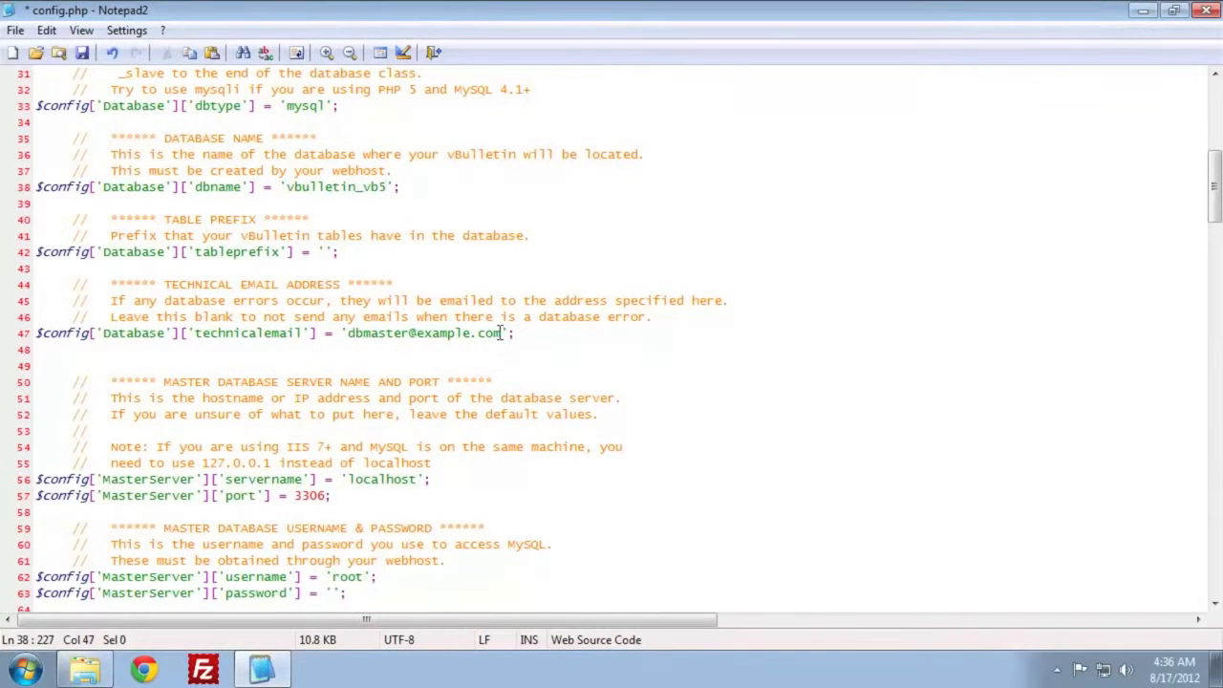
drag(500, 334, 348, 333)
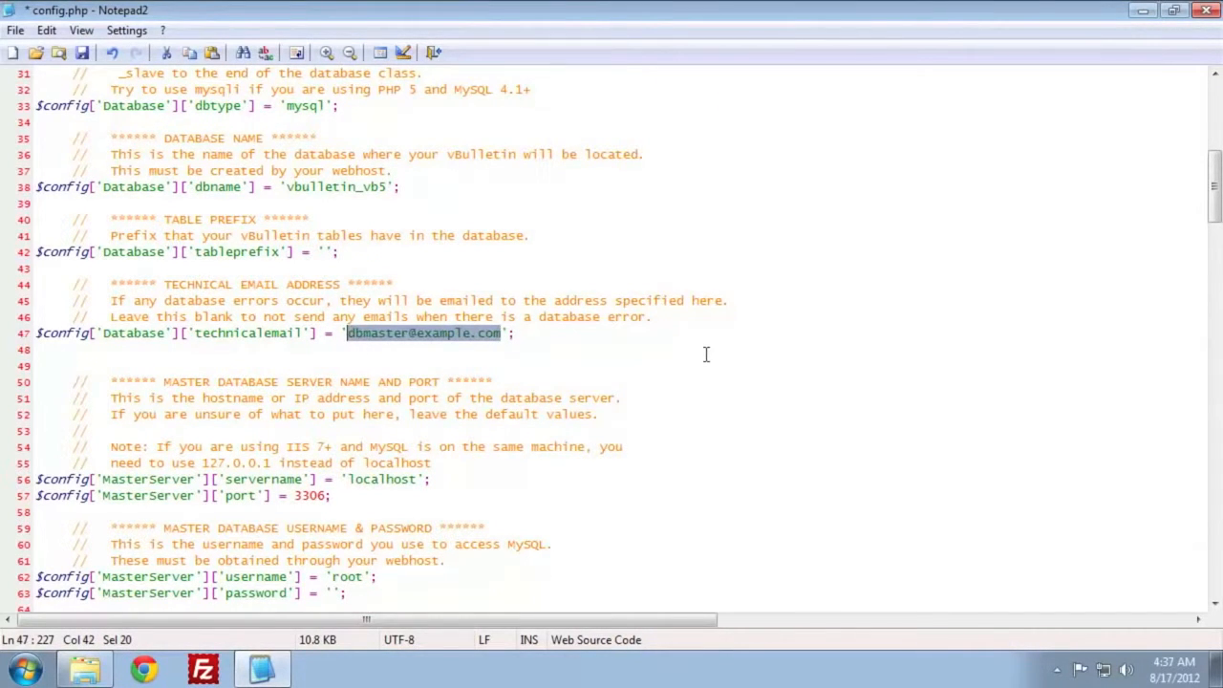
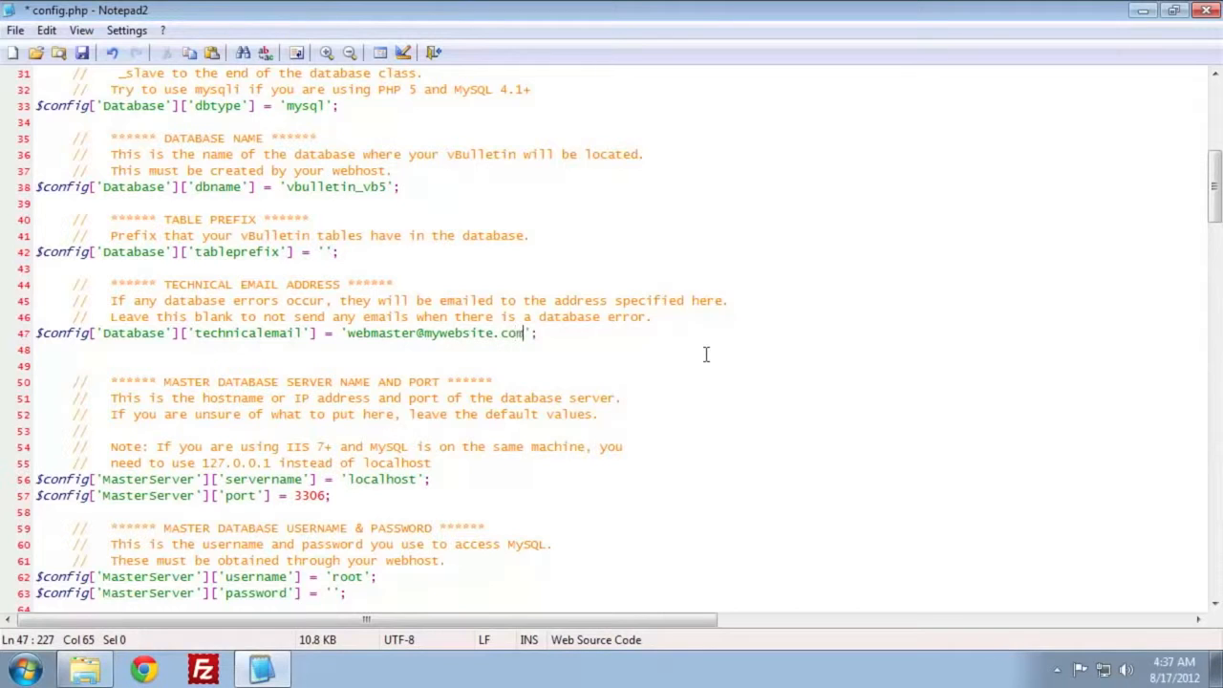
- Set the MasterServer username to vbulletin and enter the database password in the password setting
scroll(697, 358, down, 2)
double_click(347, 480)
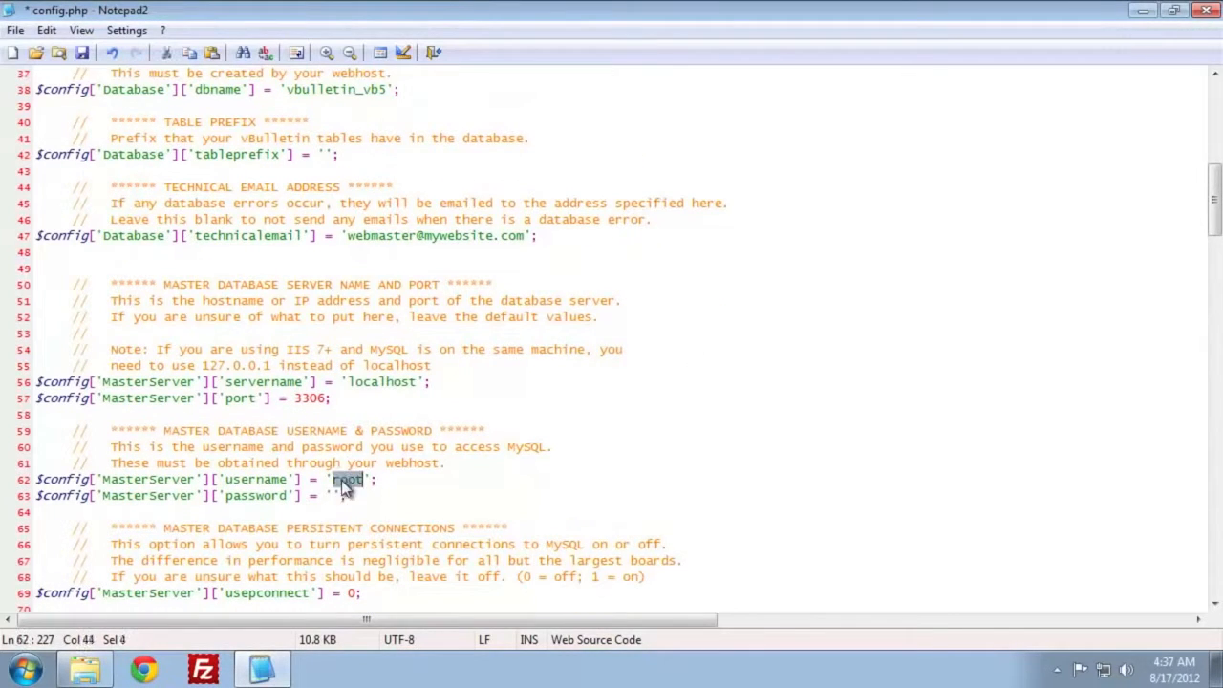
text(vbulletin)
text(password)
- Save and close the edited config.php, and return to the core folder
scroll(712, 528, down, 1)
scroll(712, 528, up, 5)
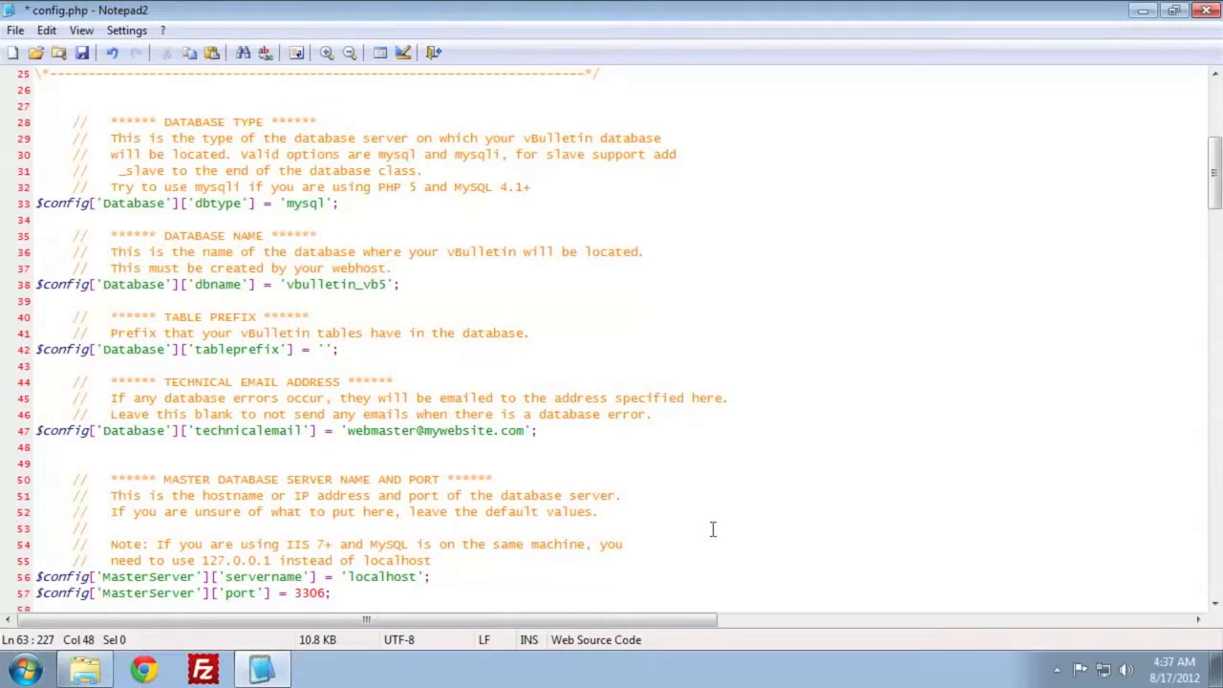
key(ctrl+s)
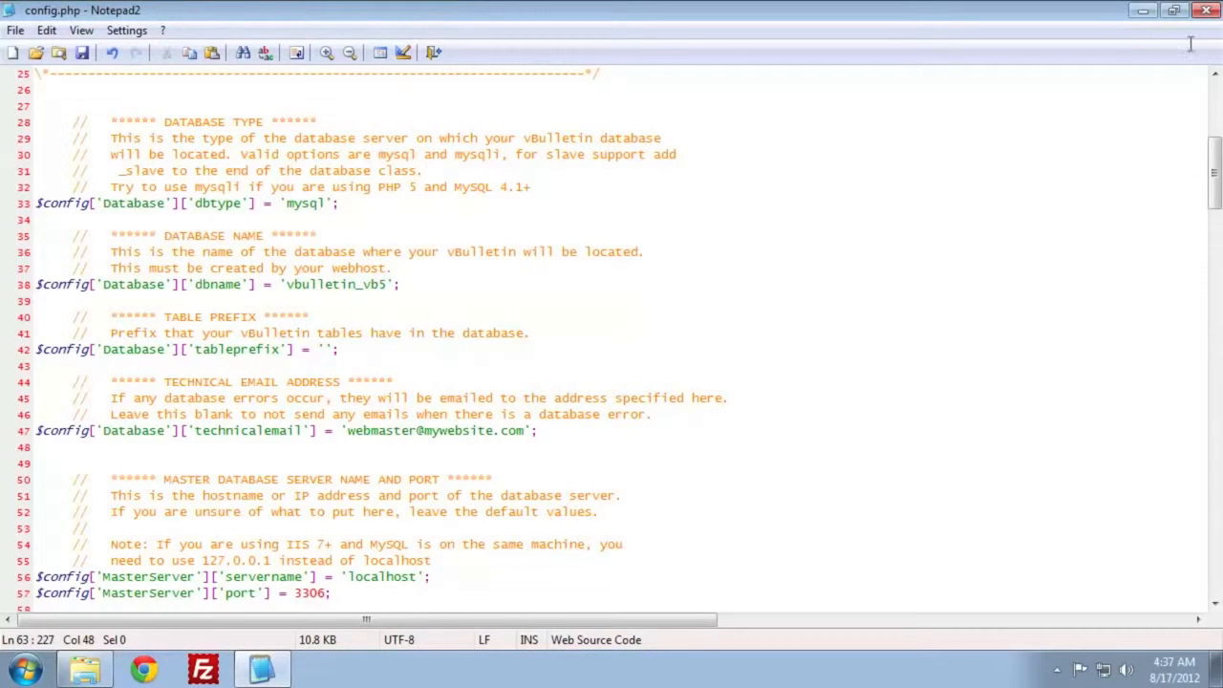
click(1206, 10)
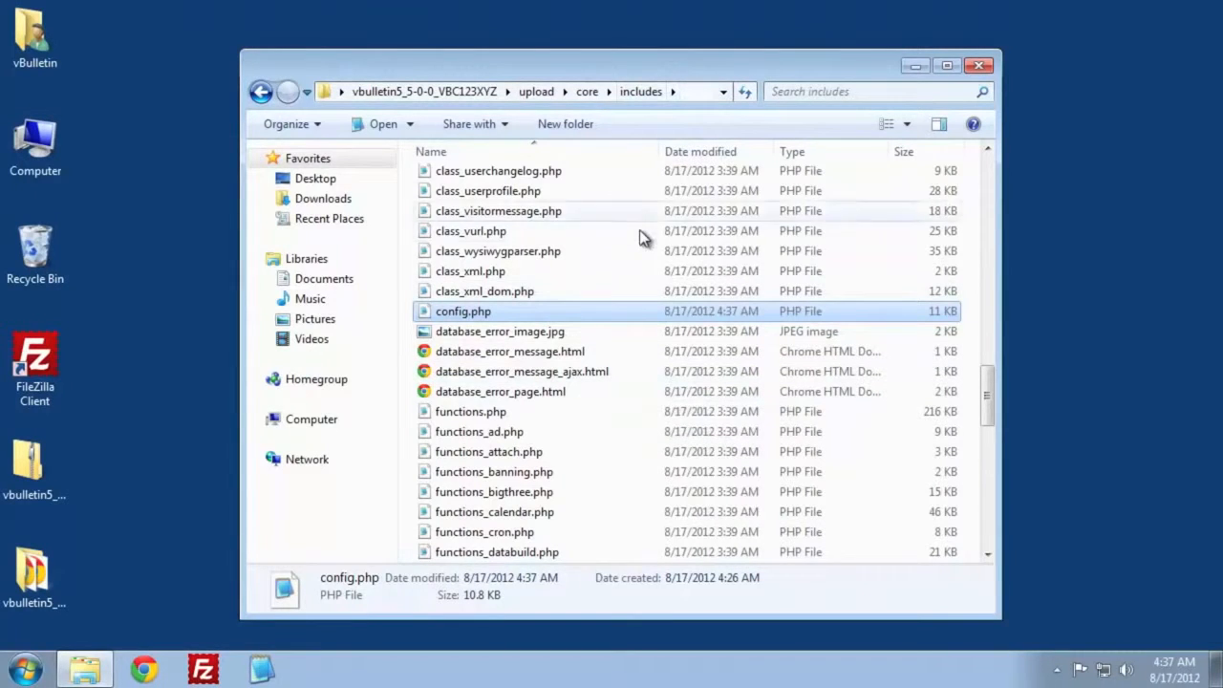
key(BackSpace)
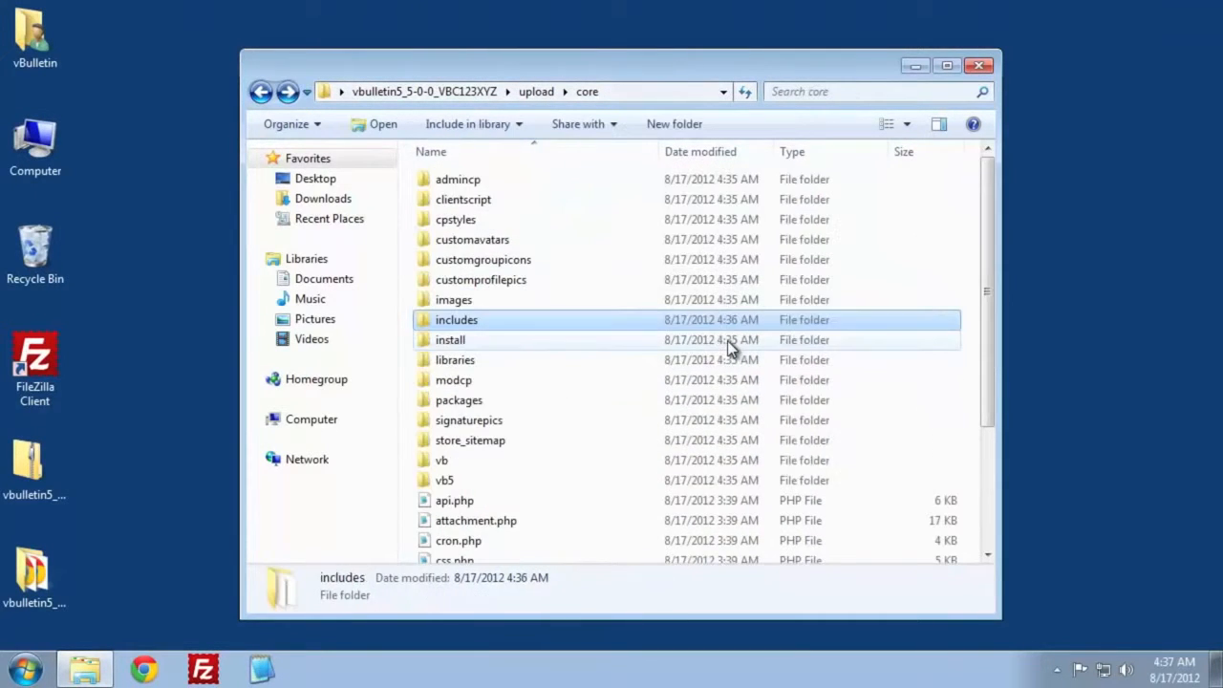
- Return to the package's upload folder and dock its window to one half of the screen
key(BackSpace)
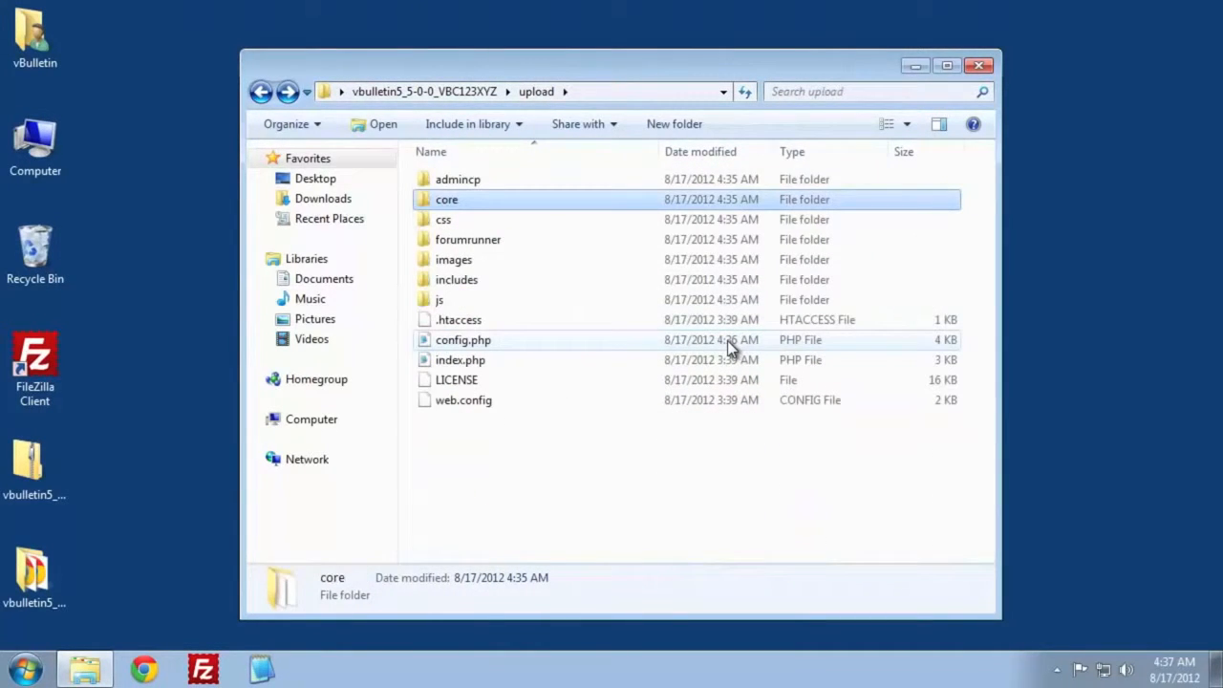
drag(640, 59, 0, 9)
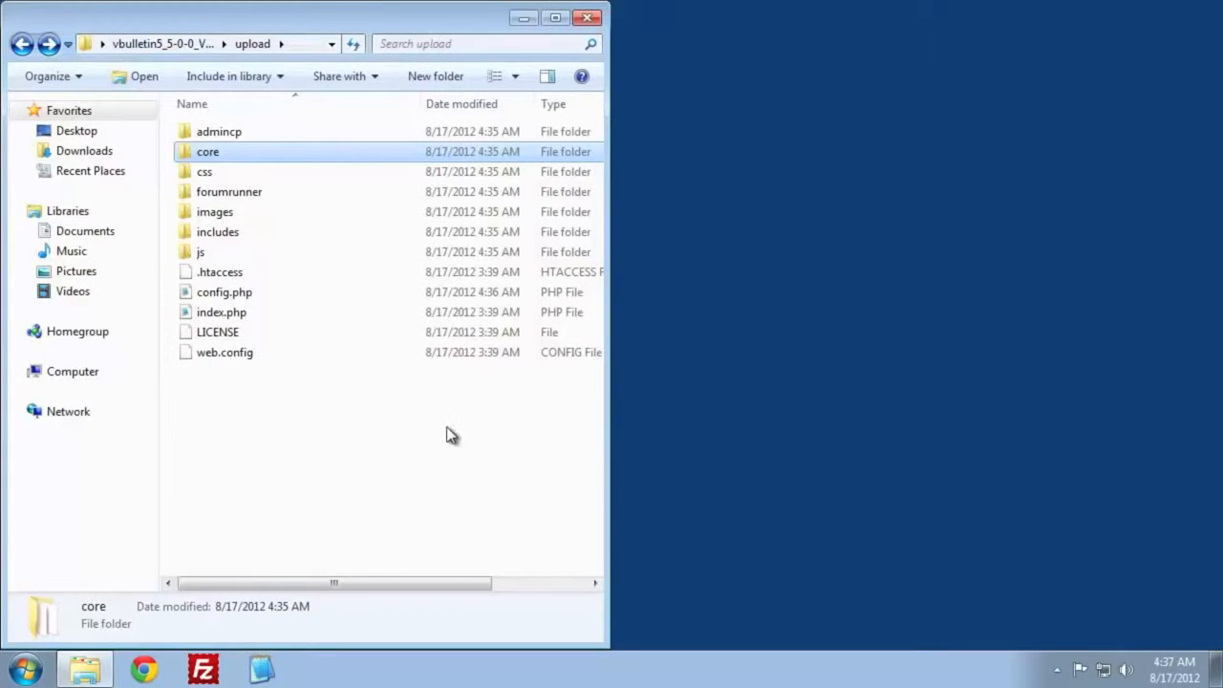
- Switch to FileZilla and connect to the host mywebsite.com with username vbulletin and the account password
click(203, 670)
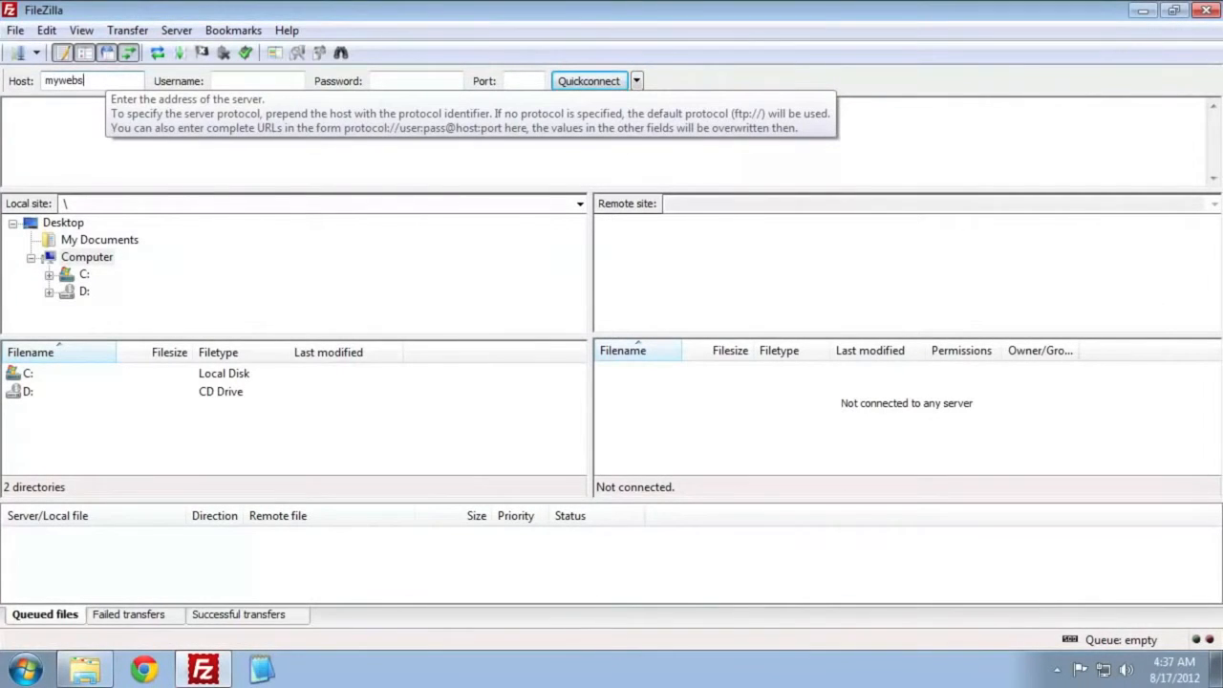
key(Tab)
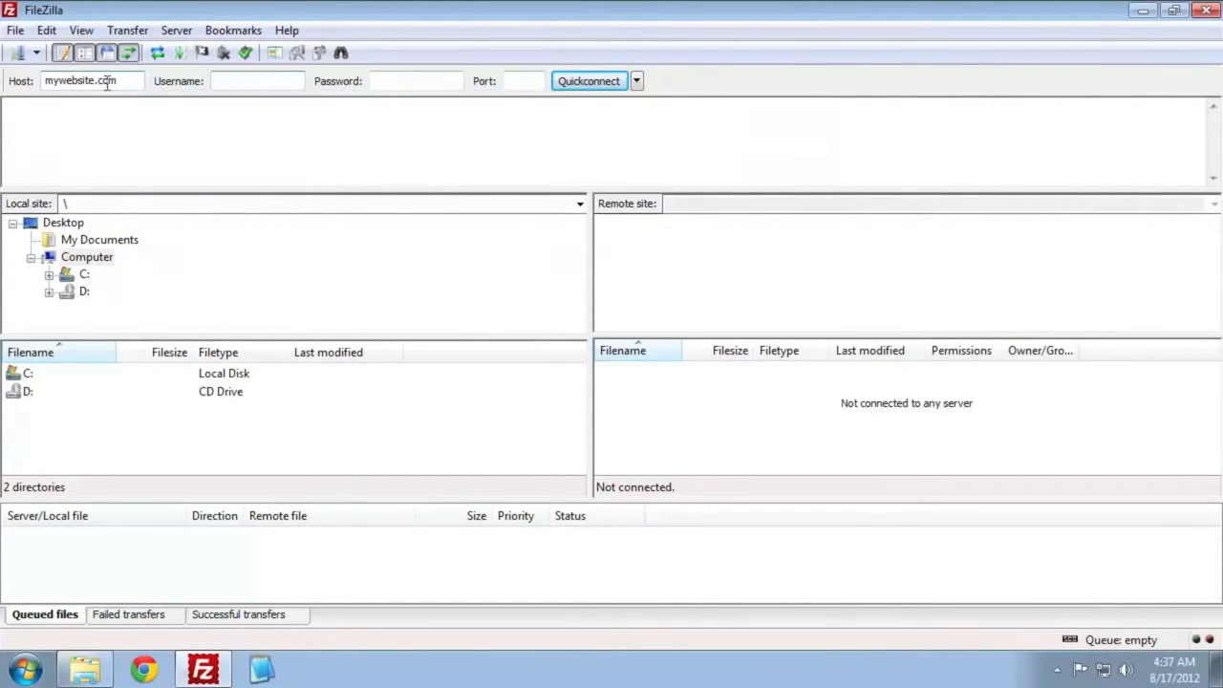
key(Tab)
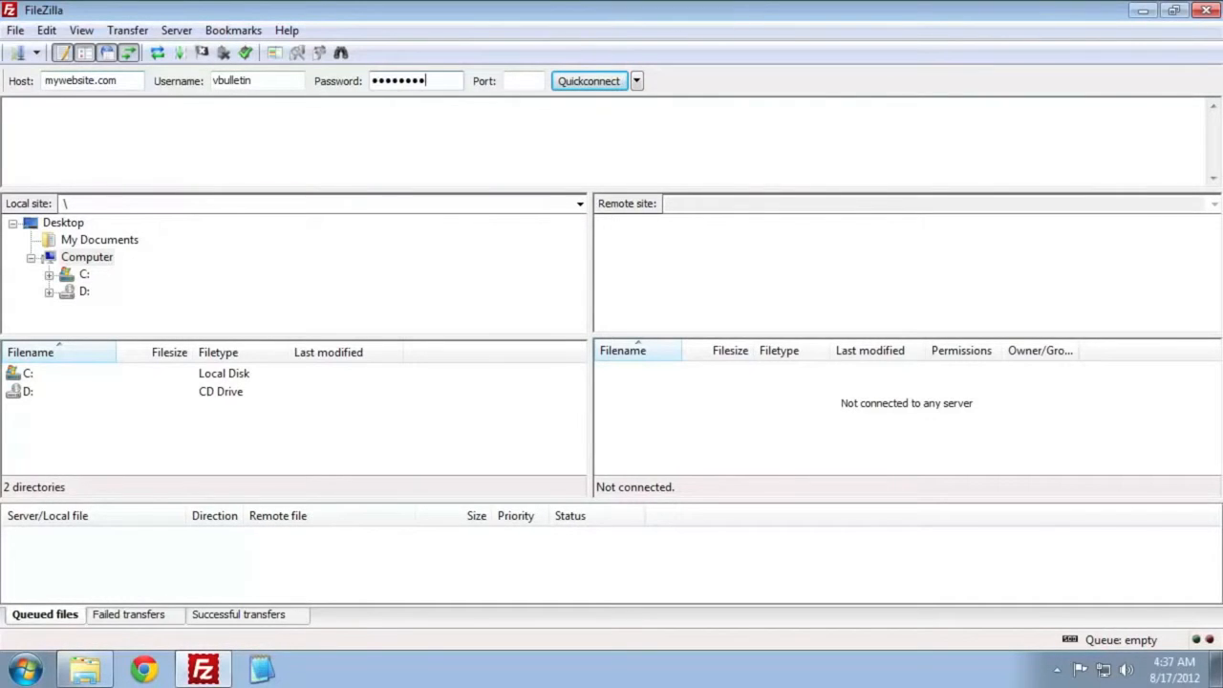
key(Tab)
click(586, 84)
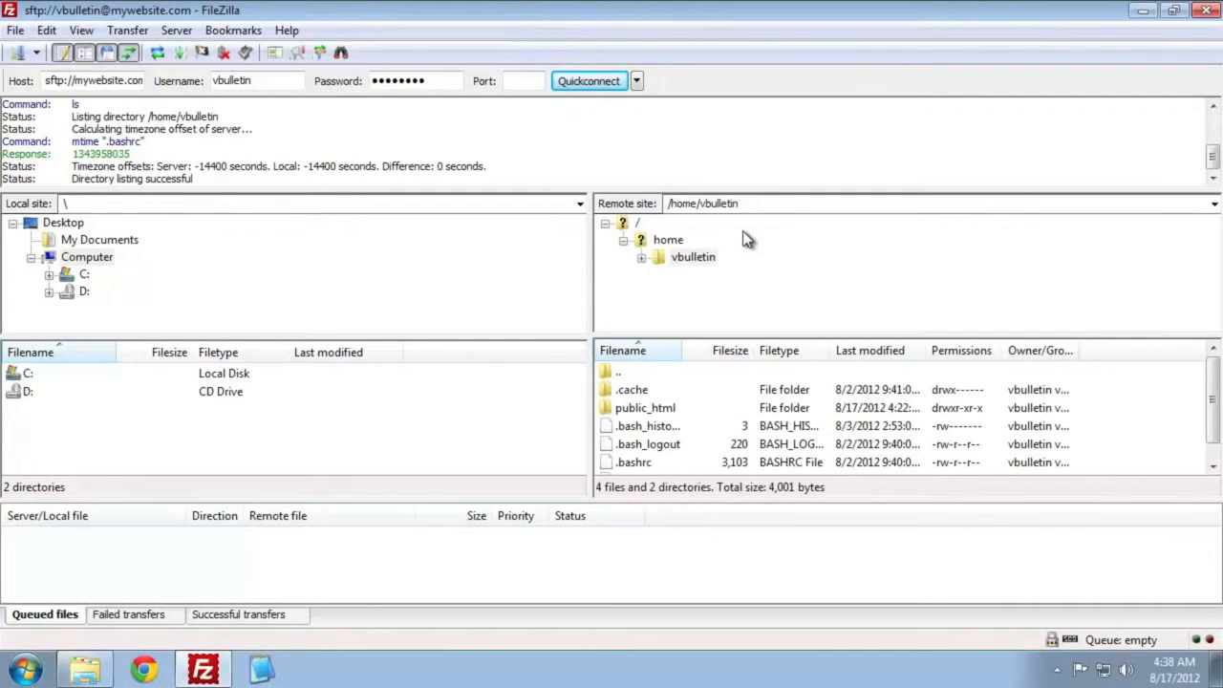
- Dock FileZilla beside the folder window and upload everything in the local upload folder to the server's public_html folder
double_click(670, 411)
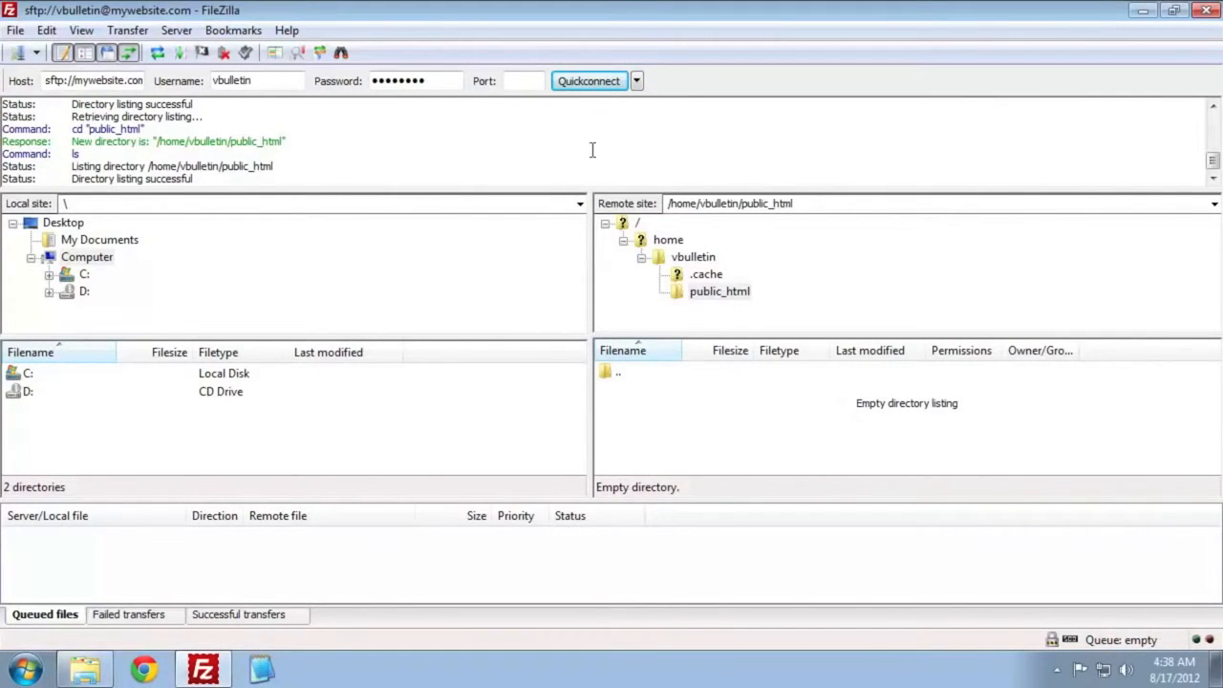
drag(565, 12, 1222, 16)
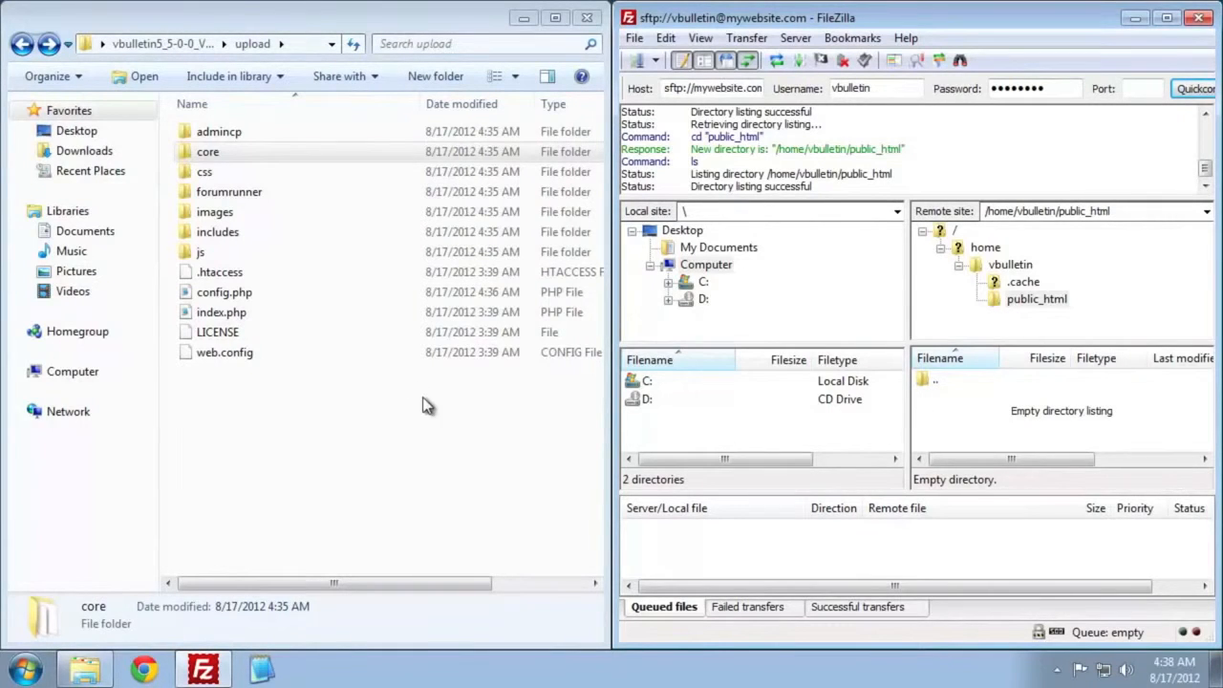
drag(327, 478, 976, 415)
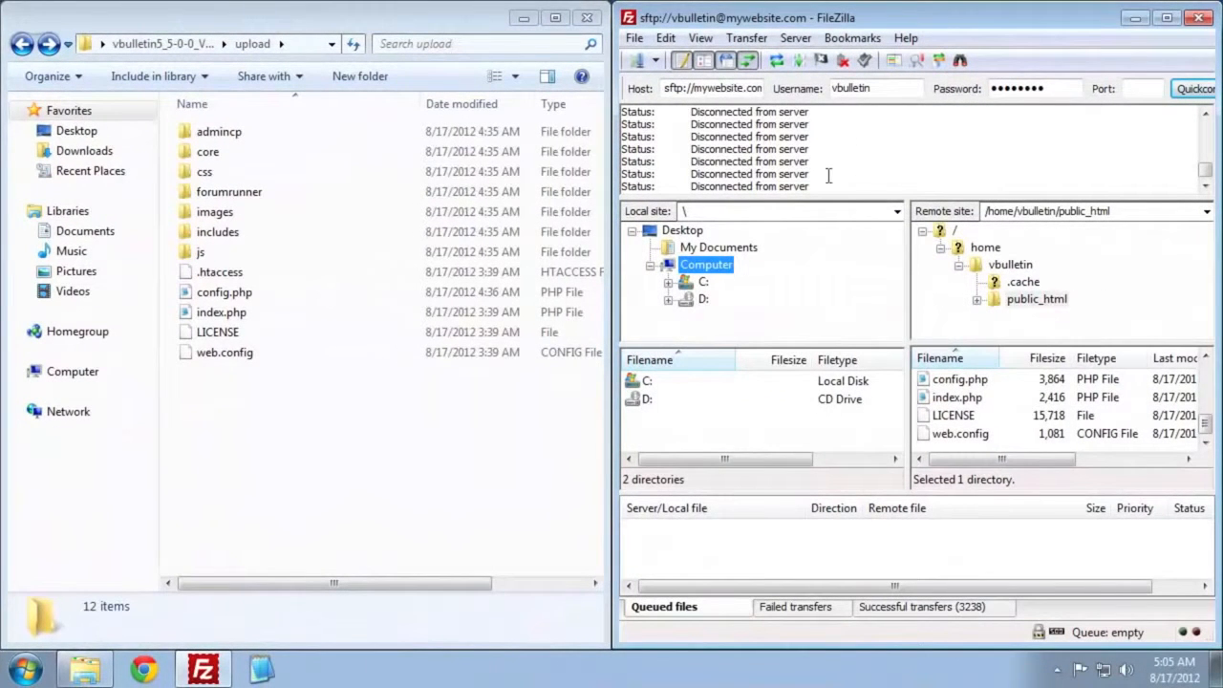
click(143, 669)
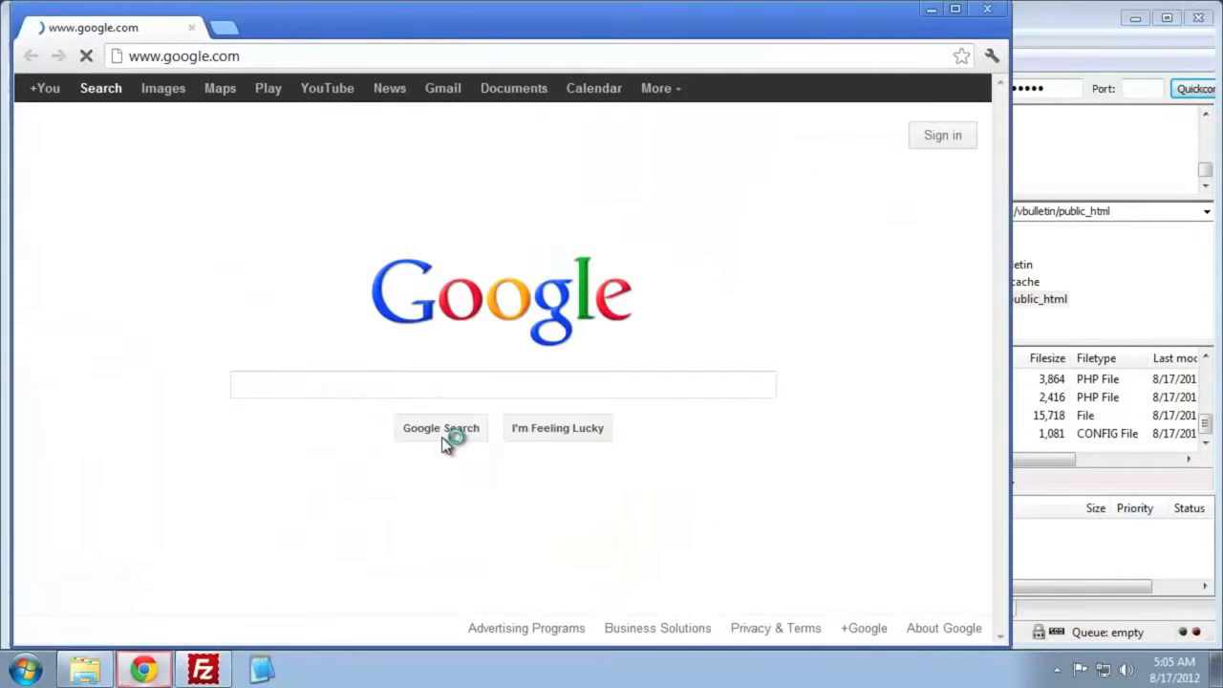
click(459, 57)
right_click(459, 59)
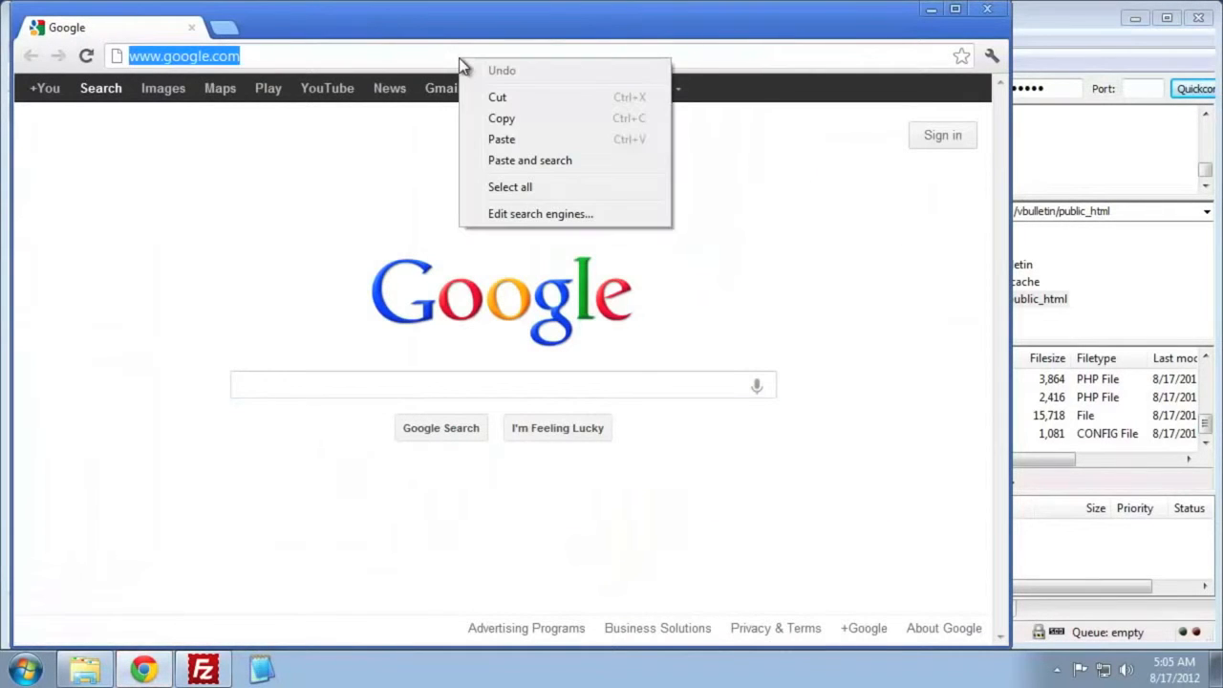
click(630, 144)
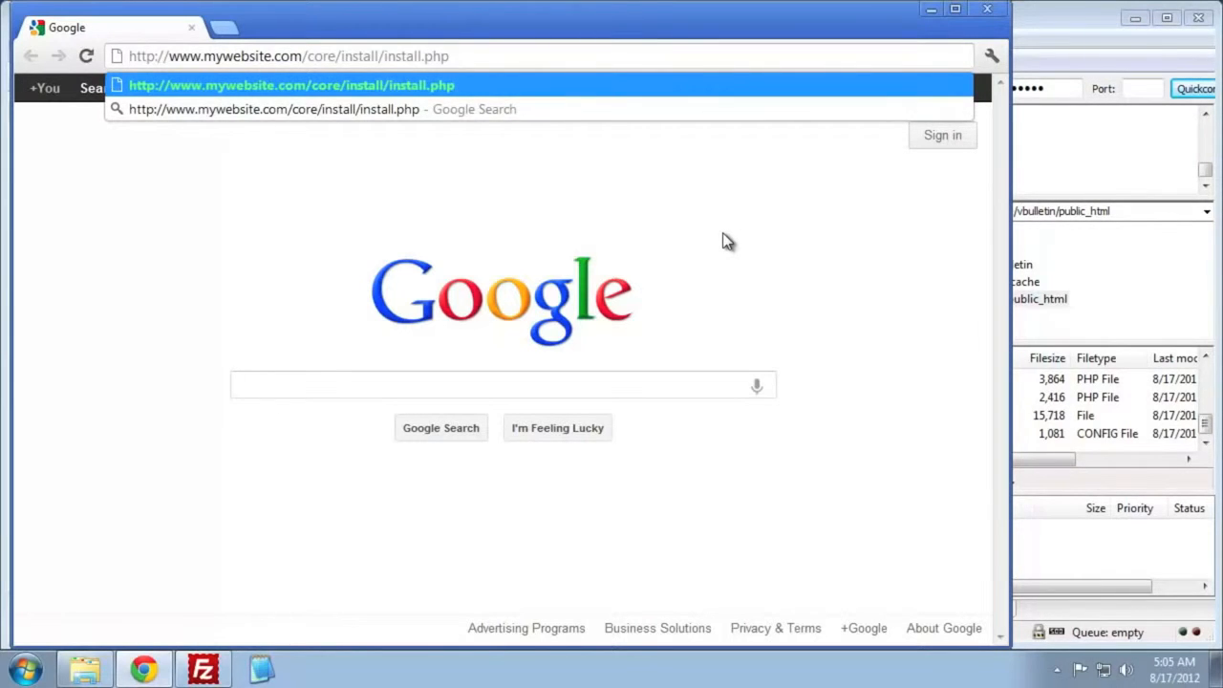
key(Return)
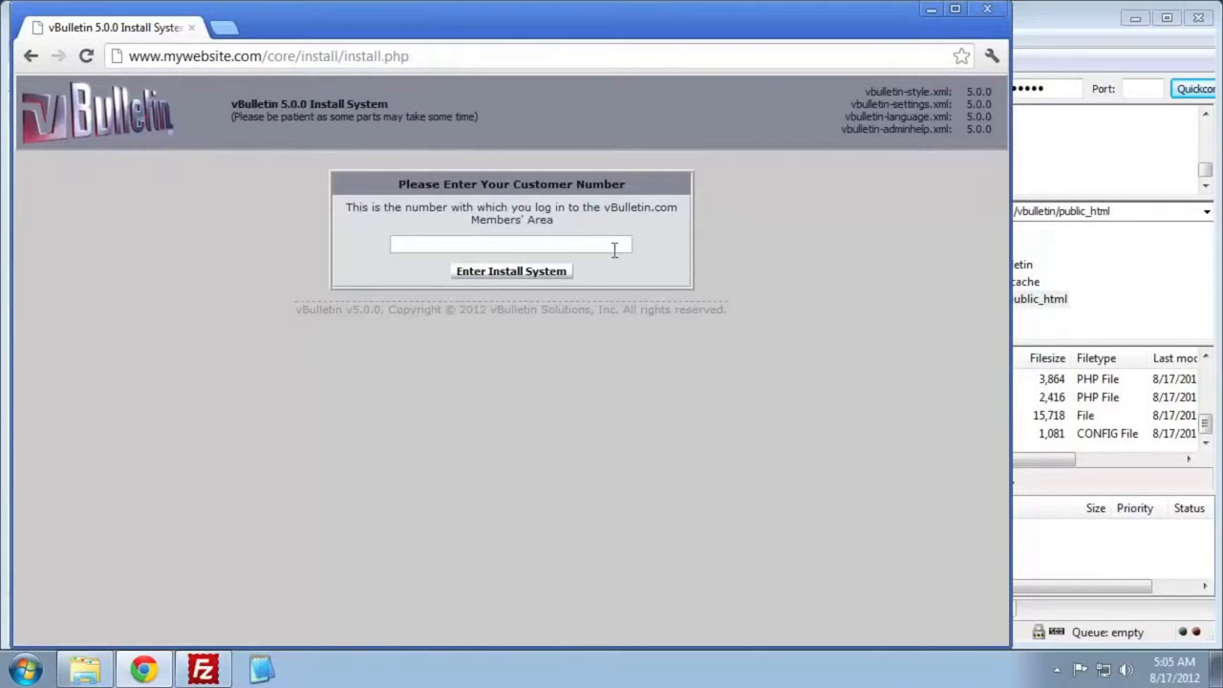
- Enter the vBulletin customer number and proceed into the install system
click(614, 249)
text(v1a2)
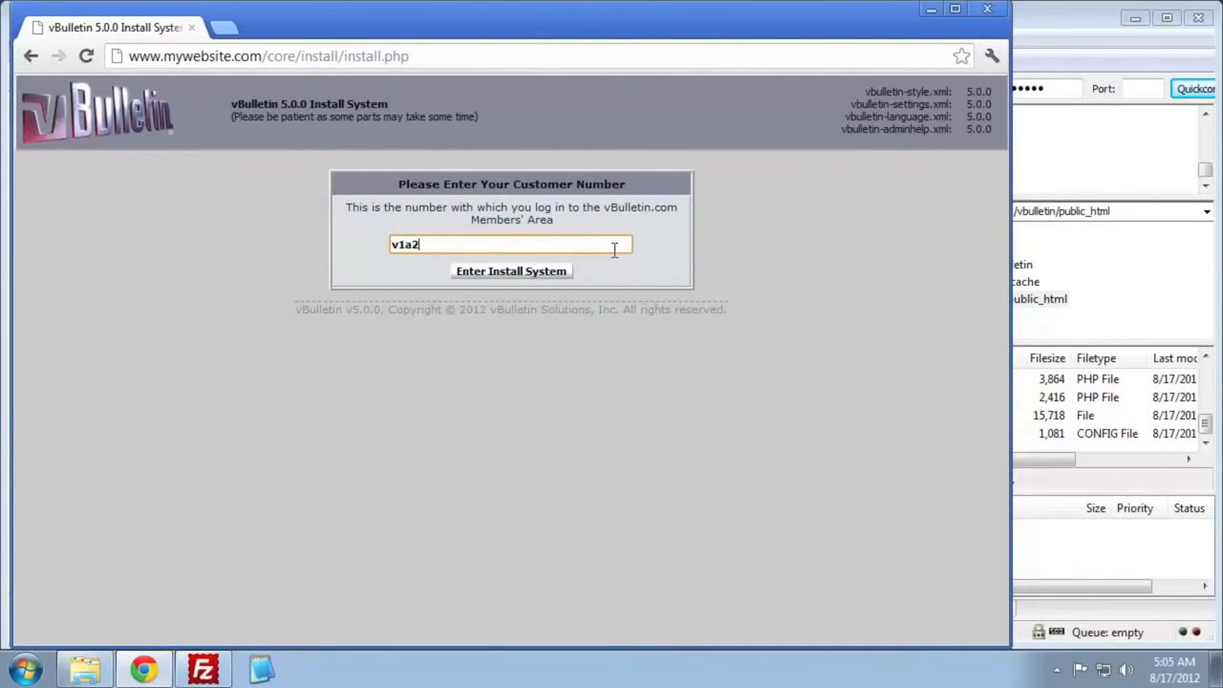
text(b3c4d5e6)
key(Return)
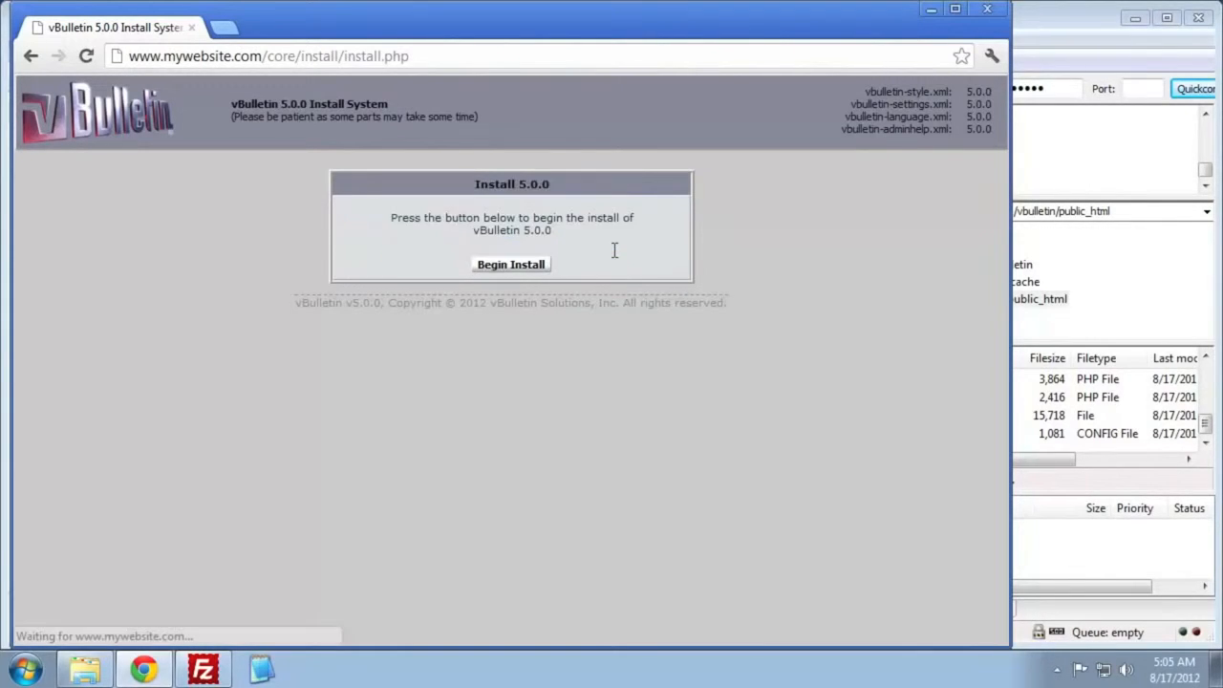
- Begin the vBulletin 5.0.0 installation and show its progress details
click(527, 266)
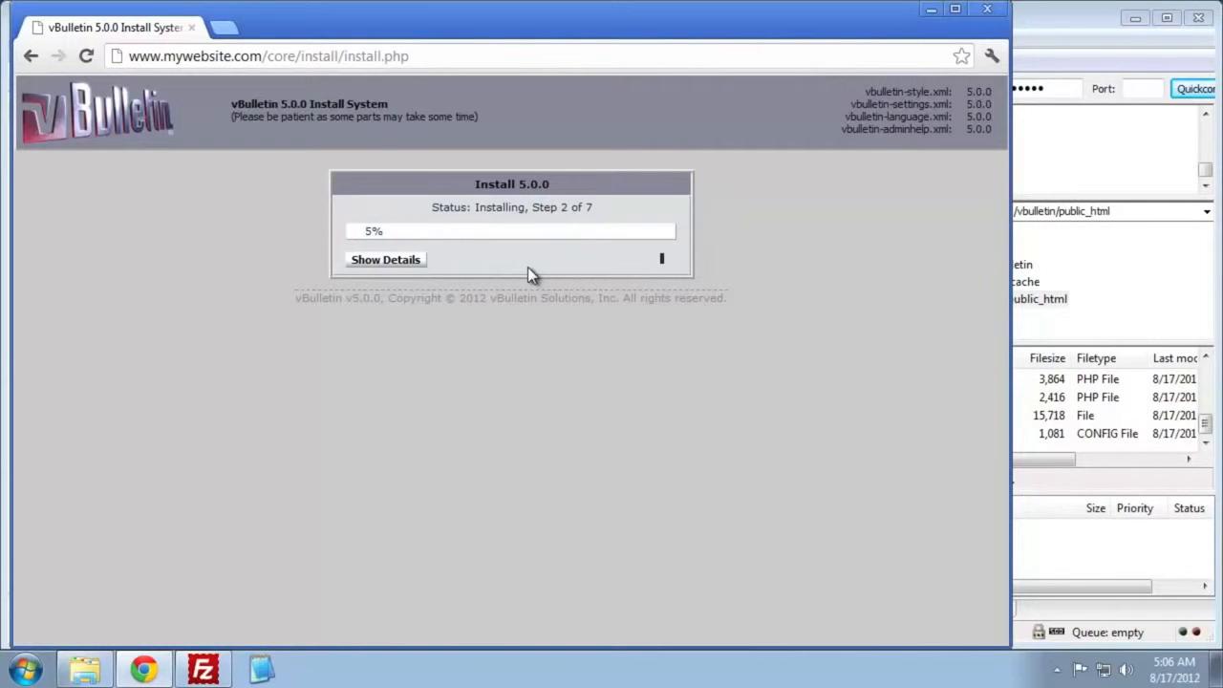
click(396, 260)
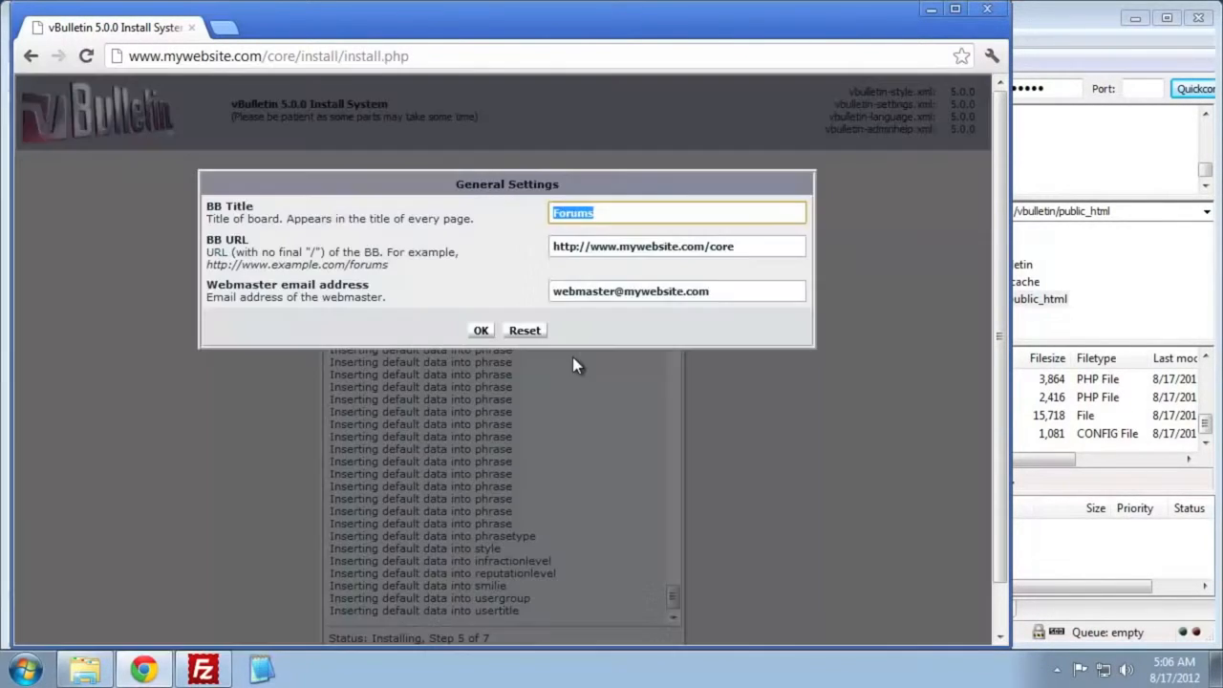
click(756, 246)
drag(756, 246, 510, 248)
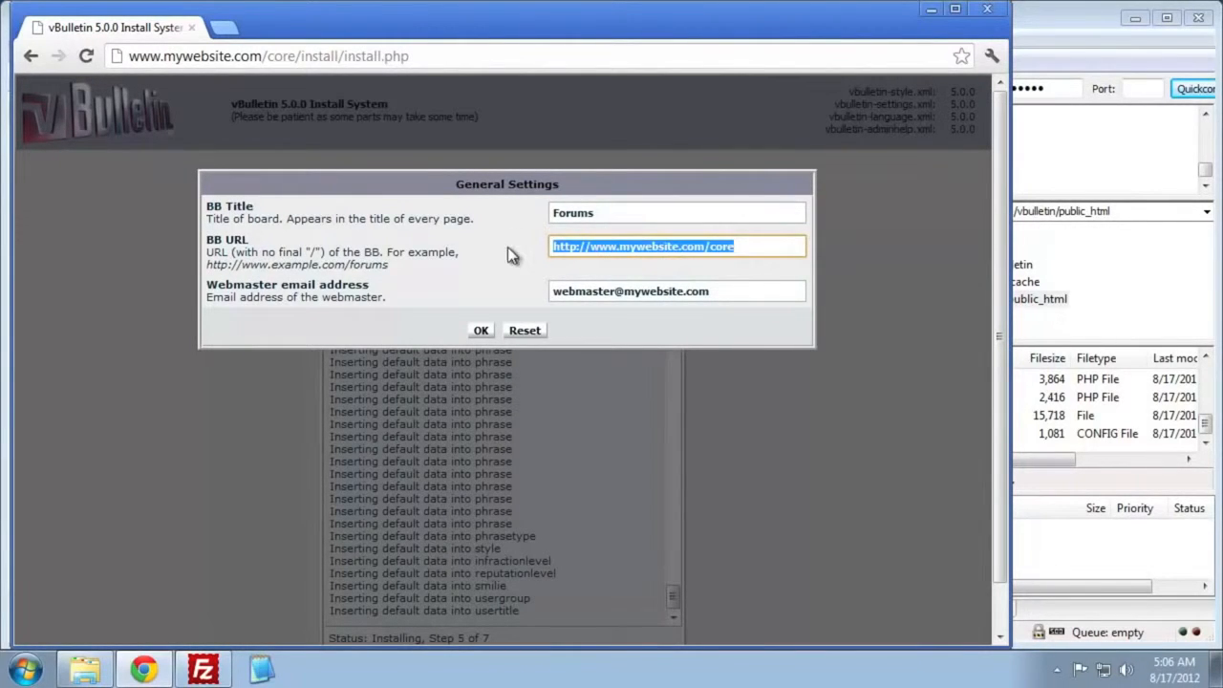
click(507, 246)
click(732, 292)
drag(732, 293, 548, 294)
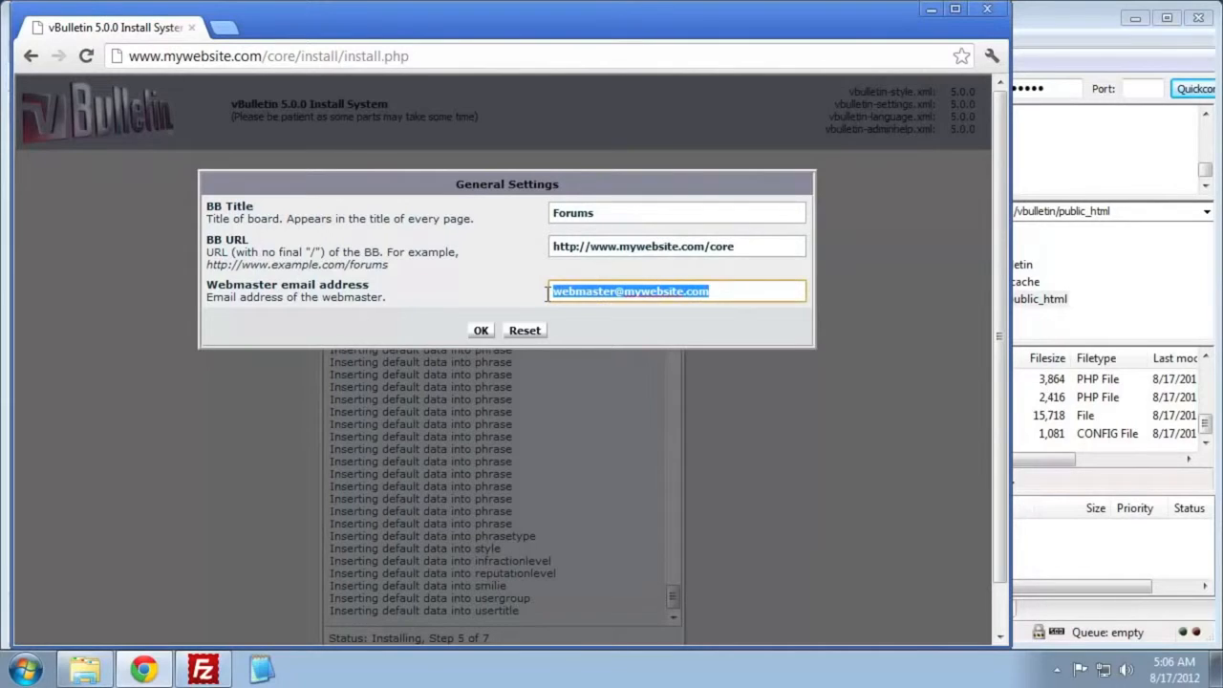
- Set the board title to MyWebsite.com, then accept the general settings and the default cookie settings
click(635, 219)
drag(636, 219, 519, 219)
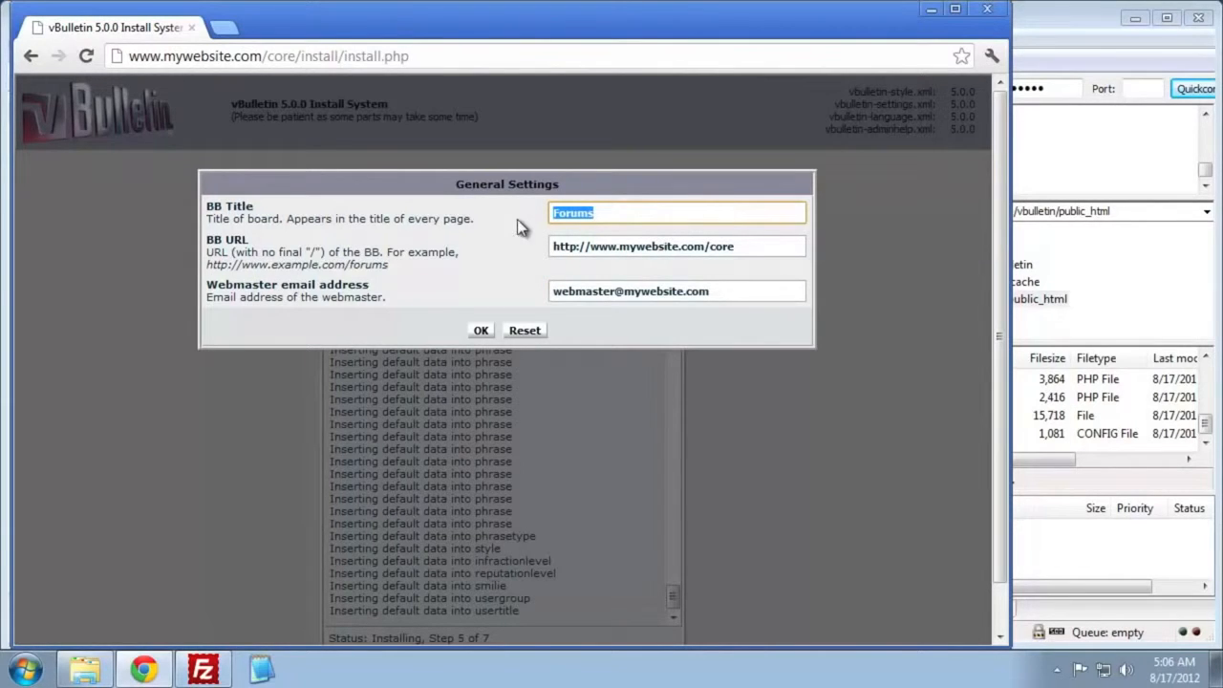
text(Mywe)
key(BackSpace)
key(BackSpace)
text(Website.com)
click(482, 330)
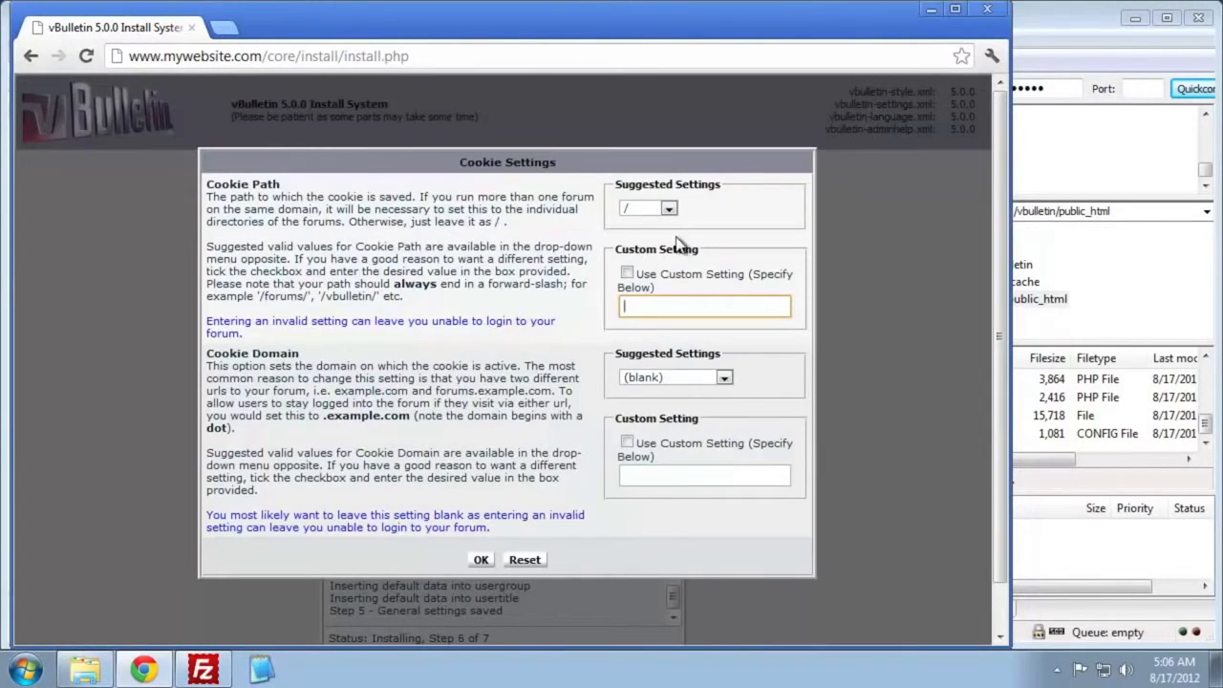
click(481, 560)
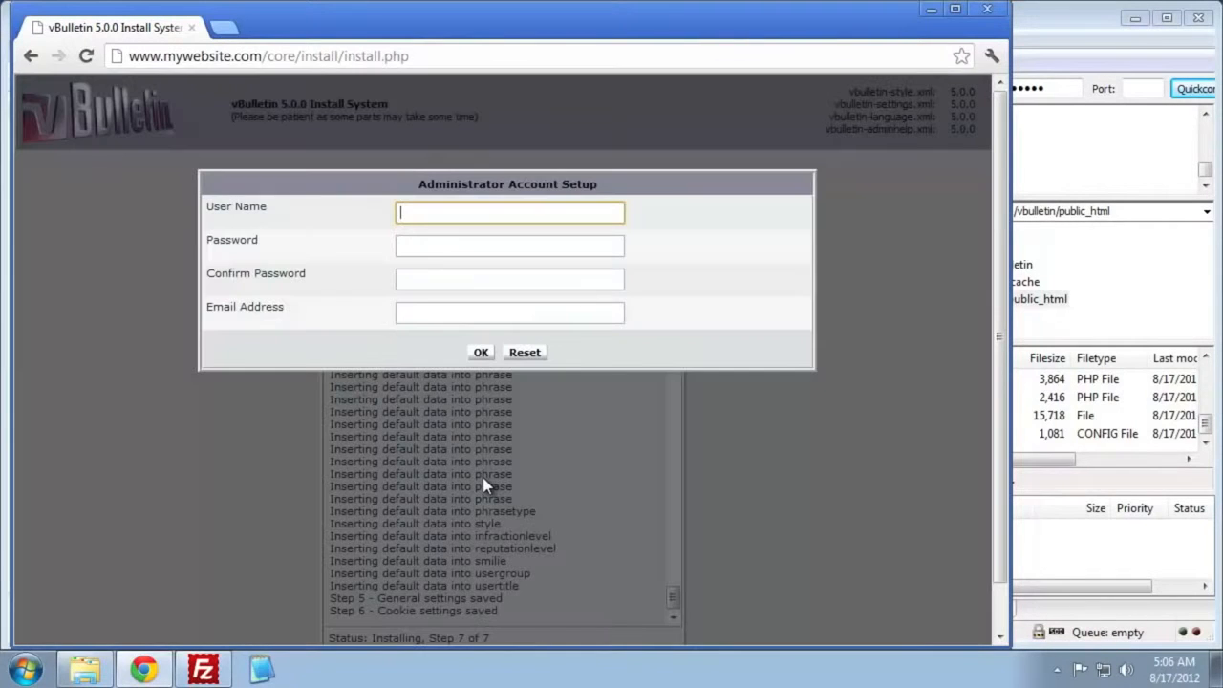
- Create the Administrator account with its password, confirmed password and webmaster e-mail, and continue to the Admin CP once installation completes
text(Administrator)
key(Tab)
text(********)
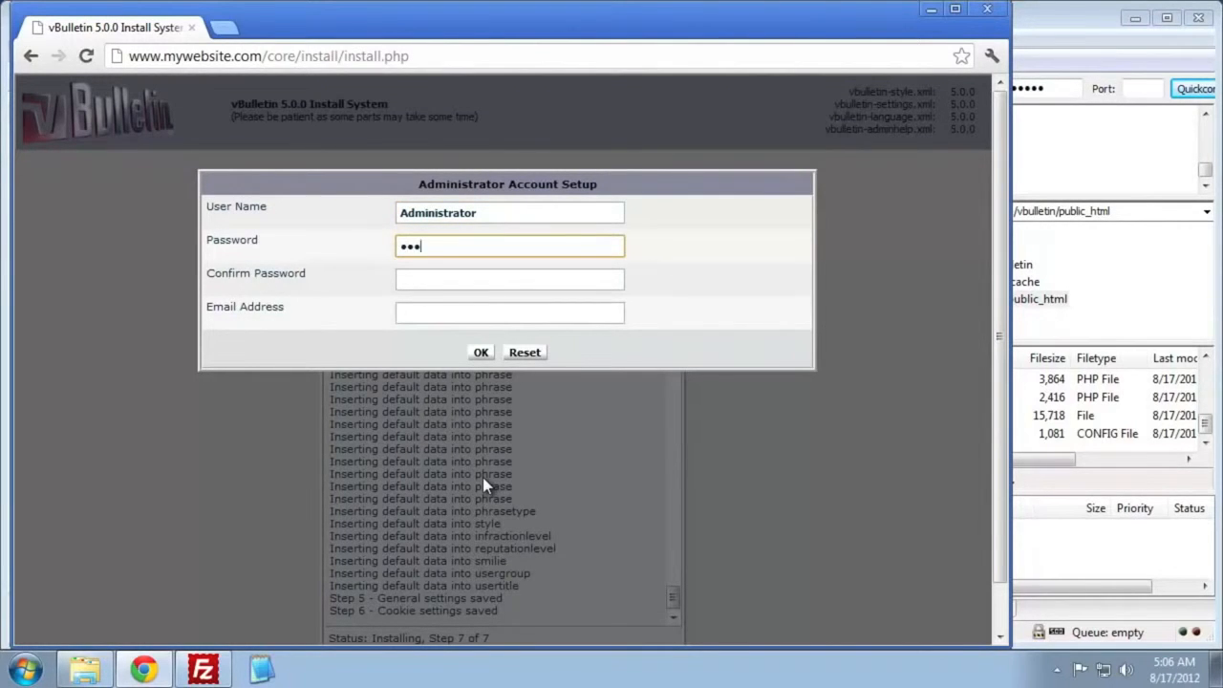
key(Tab)
text(********)
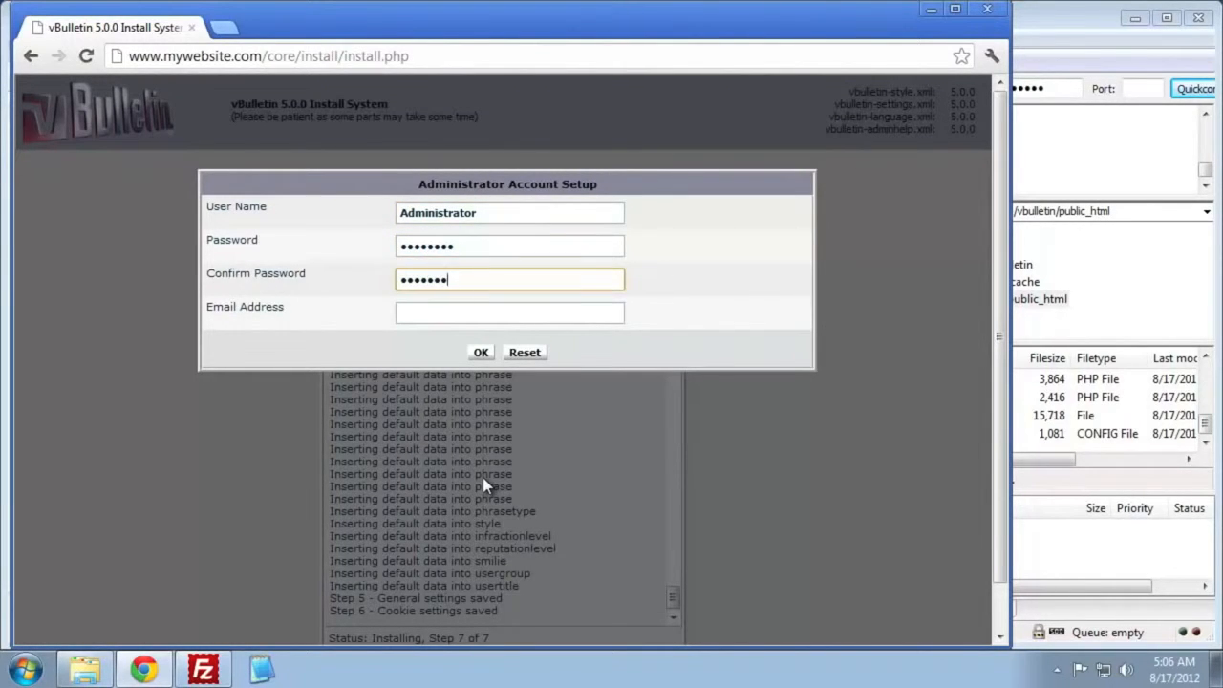
key(Tab)
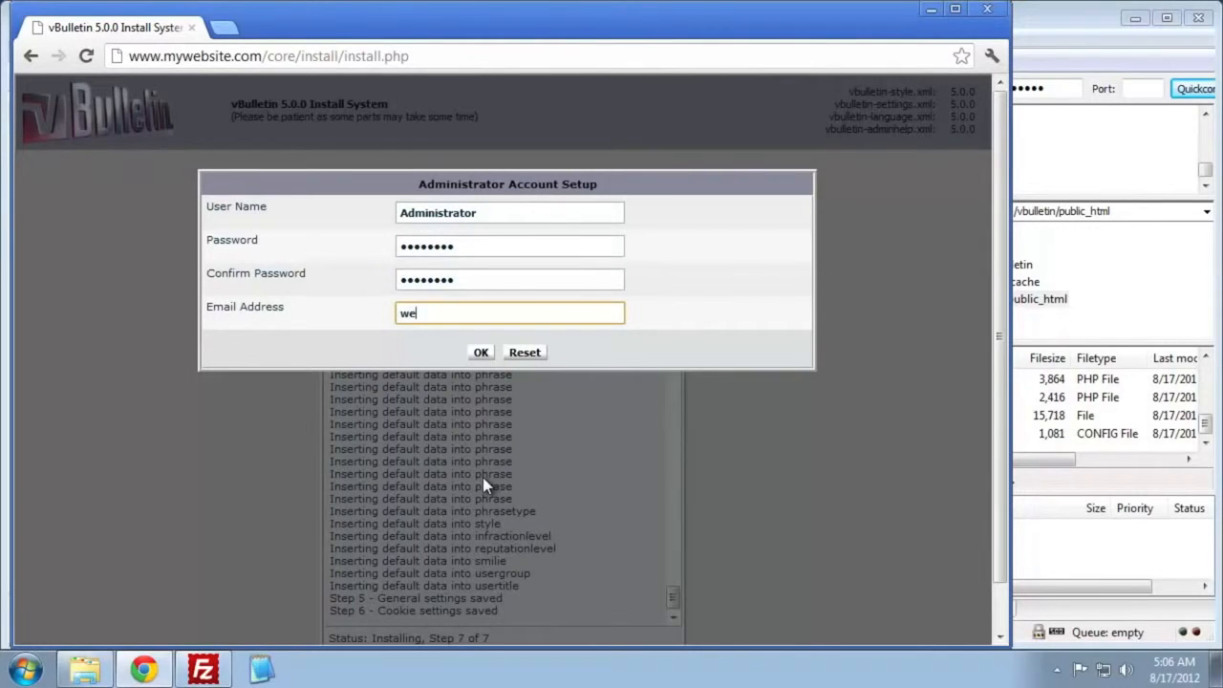
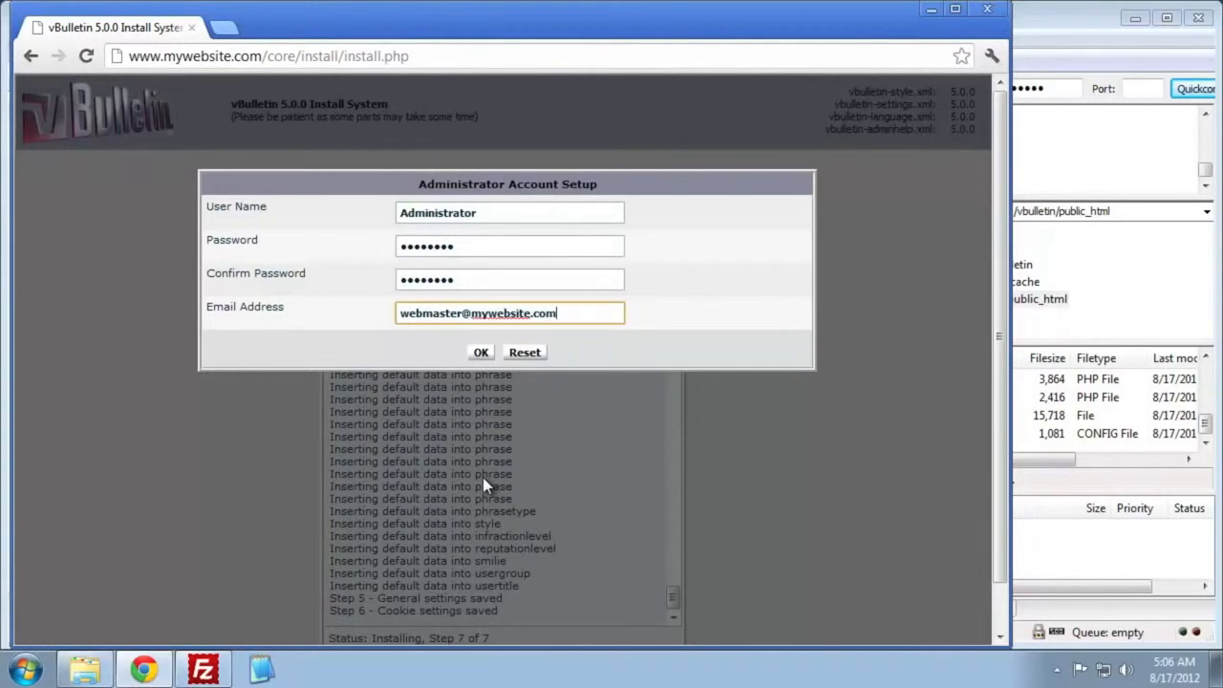
key(Return)
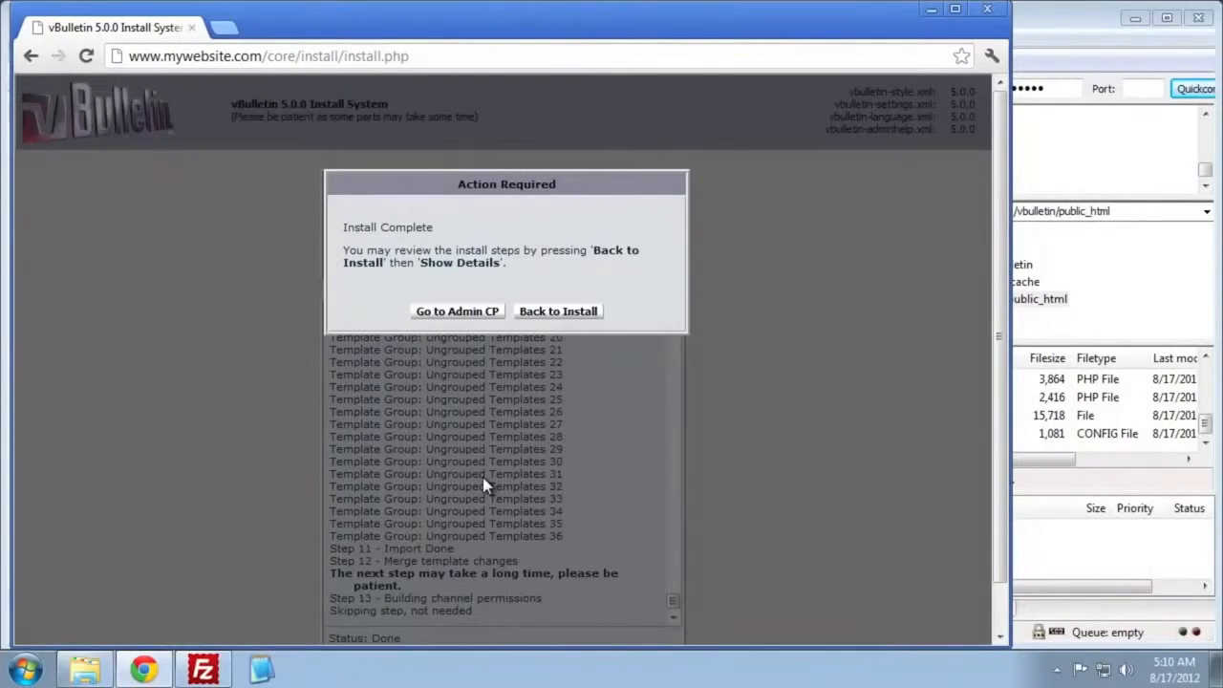
click(477, 311)
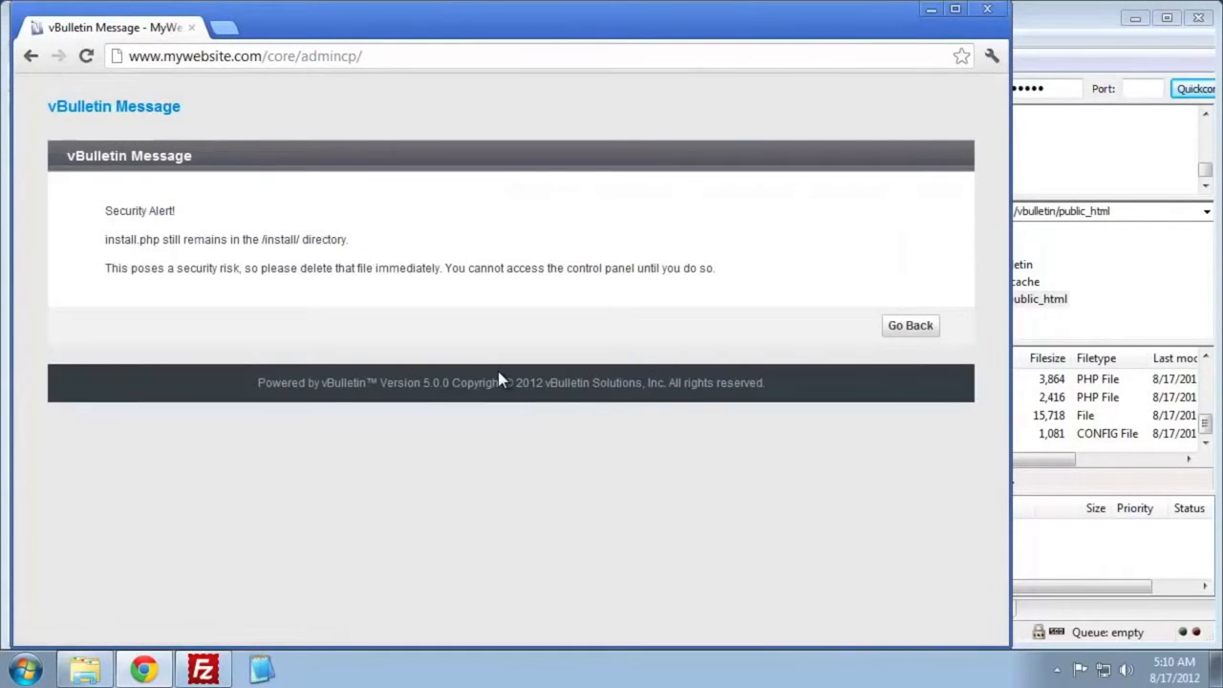
- Switch to FileZilla and open the remote folder public_html/core/install
click(1111, 337)
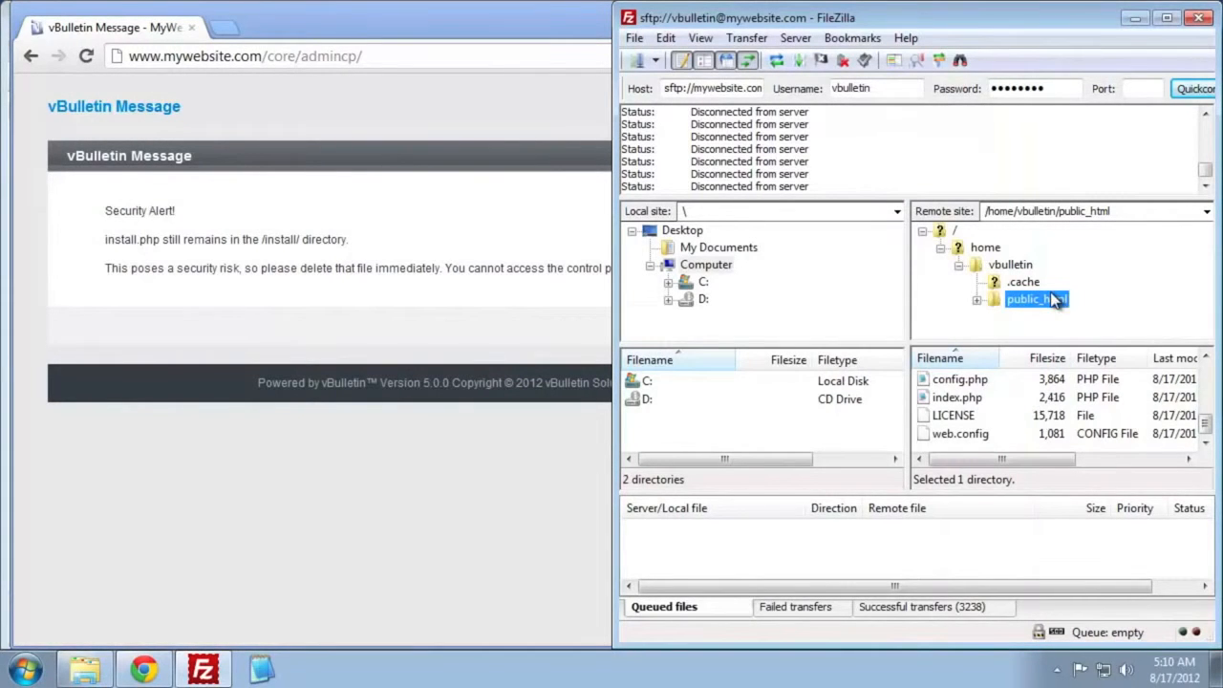
click(977, 300)
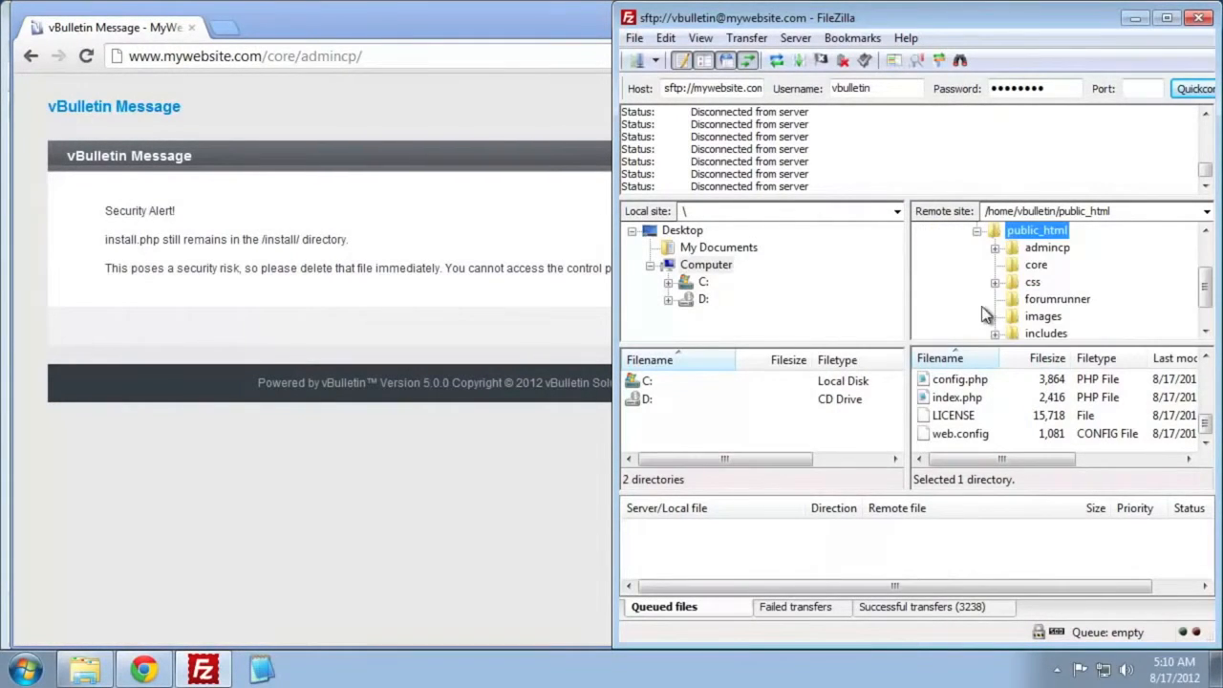
scroll(1070, 315, down, 1)
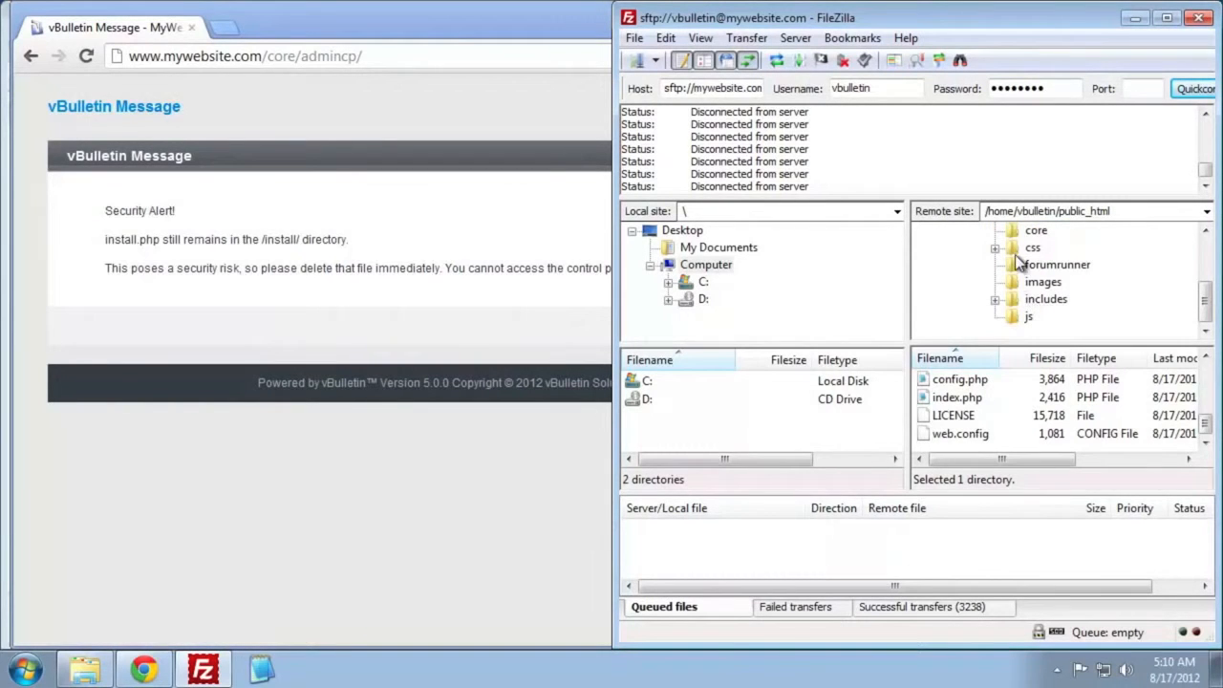
click(1032, 232)
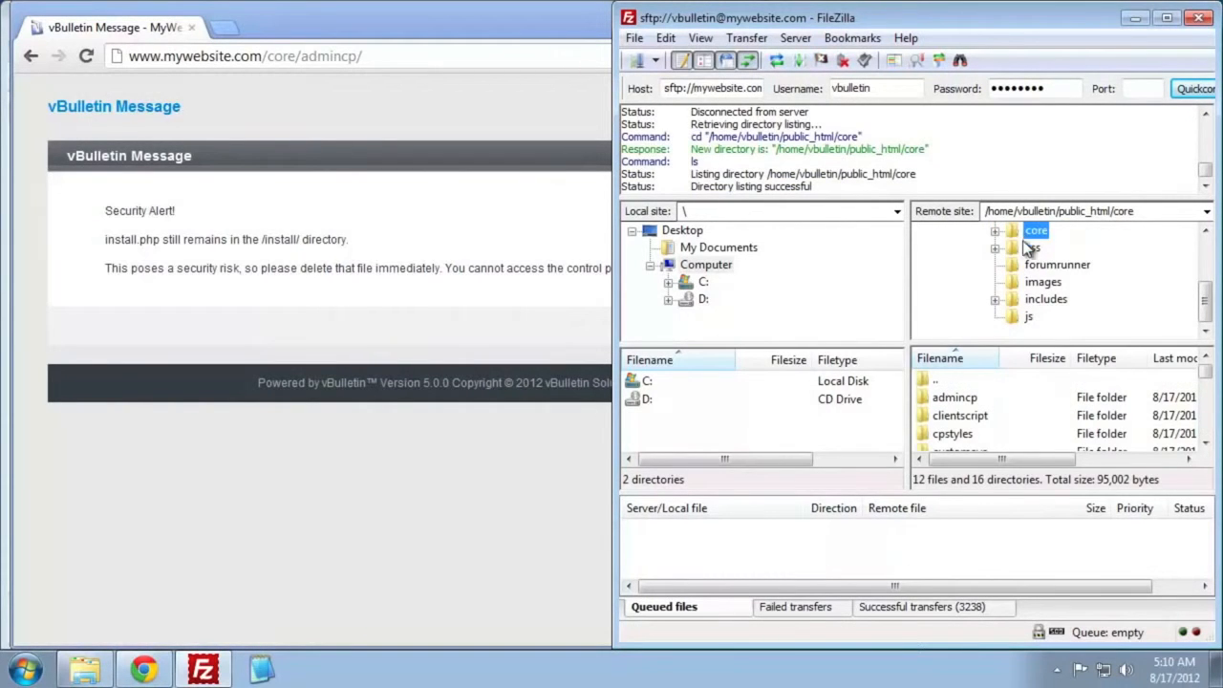
click(1011, 415)
scroll(1013, 419, down, 3)
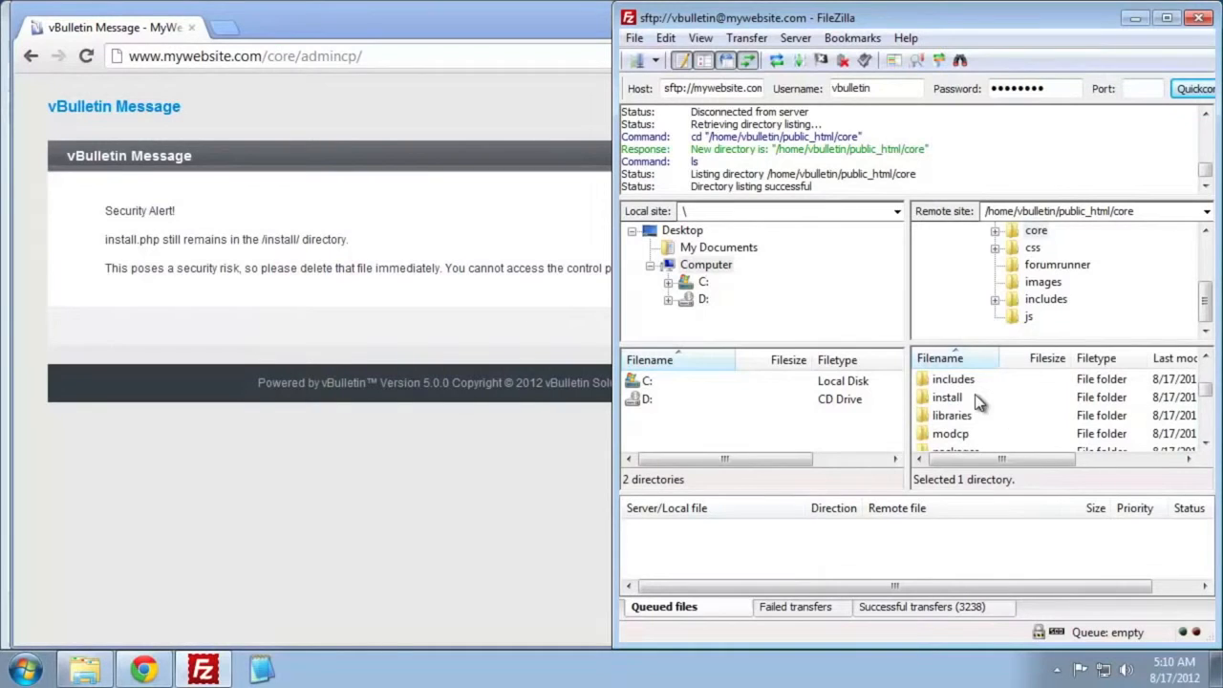
double_click(974, 399)
- Delete install.php from the remote install folder and confirm the deletion
scroll(1018, 428, down, 2)
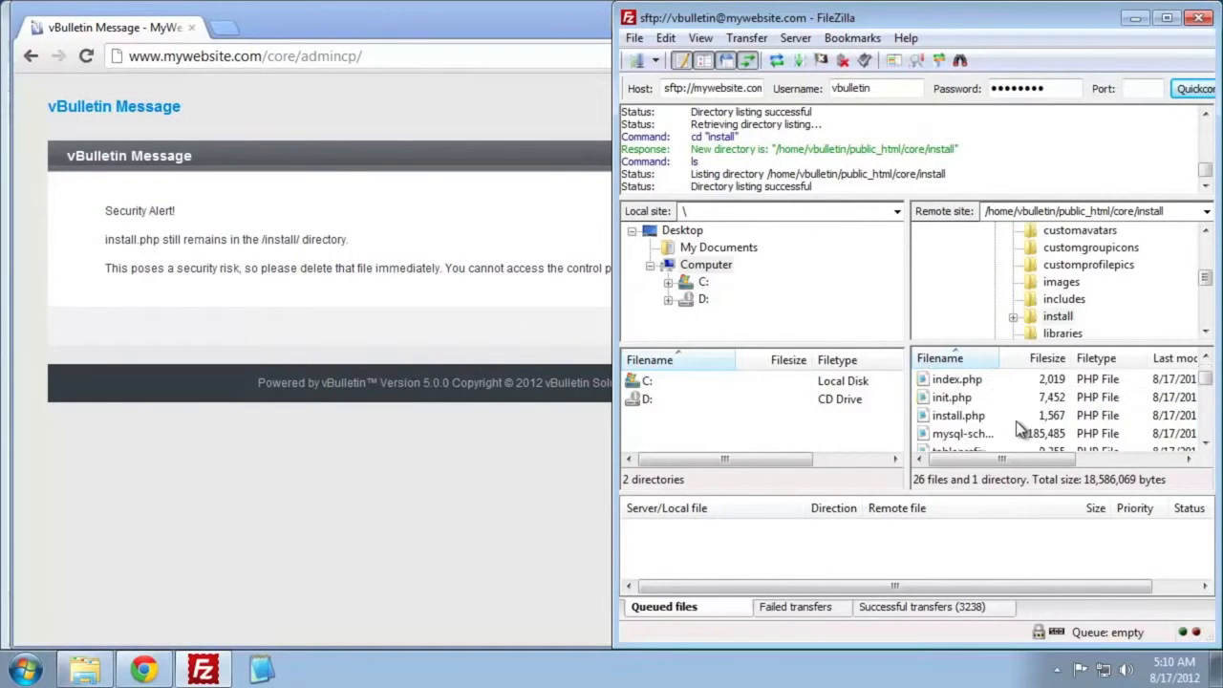
scroll(994, 425, up, 1)
click(969, 417)
right_click(969, 415)
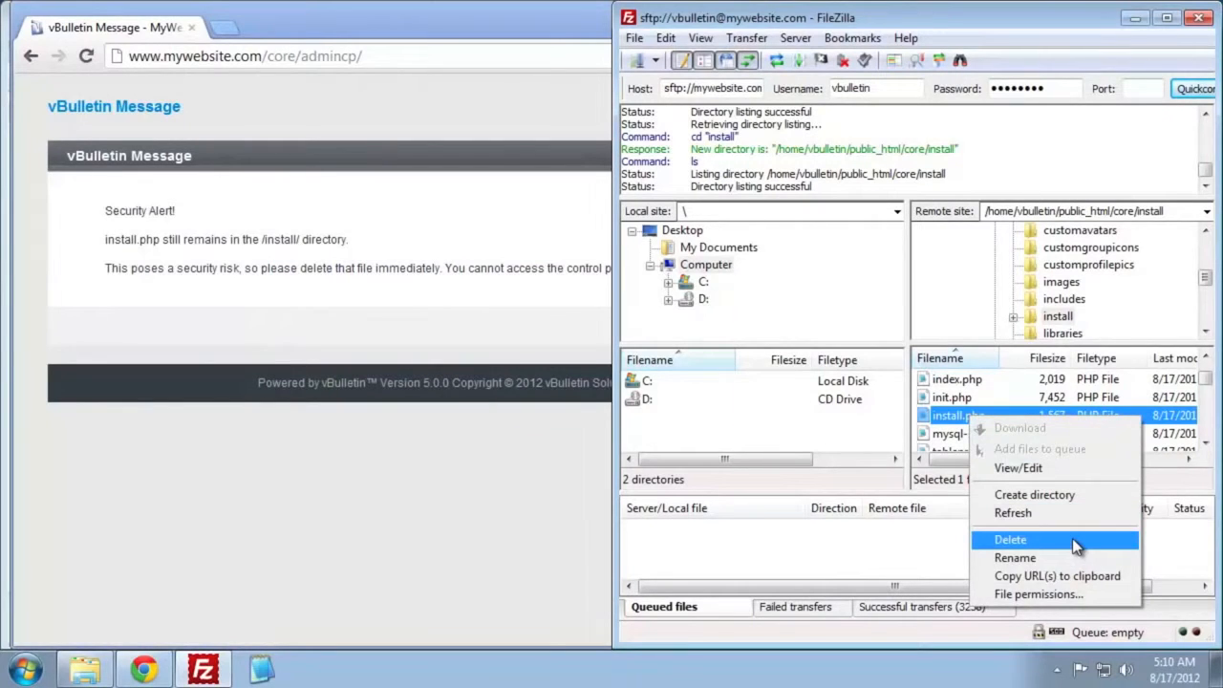
click(1077, 541)
click(583, 403)
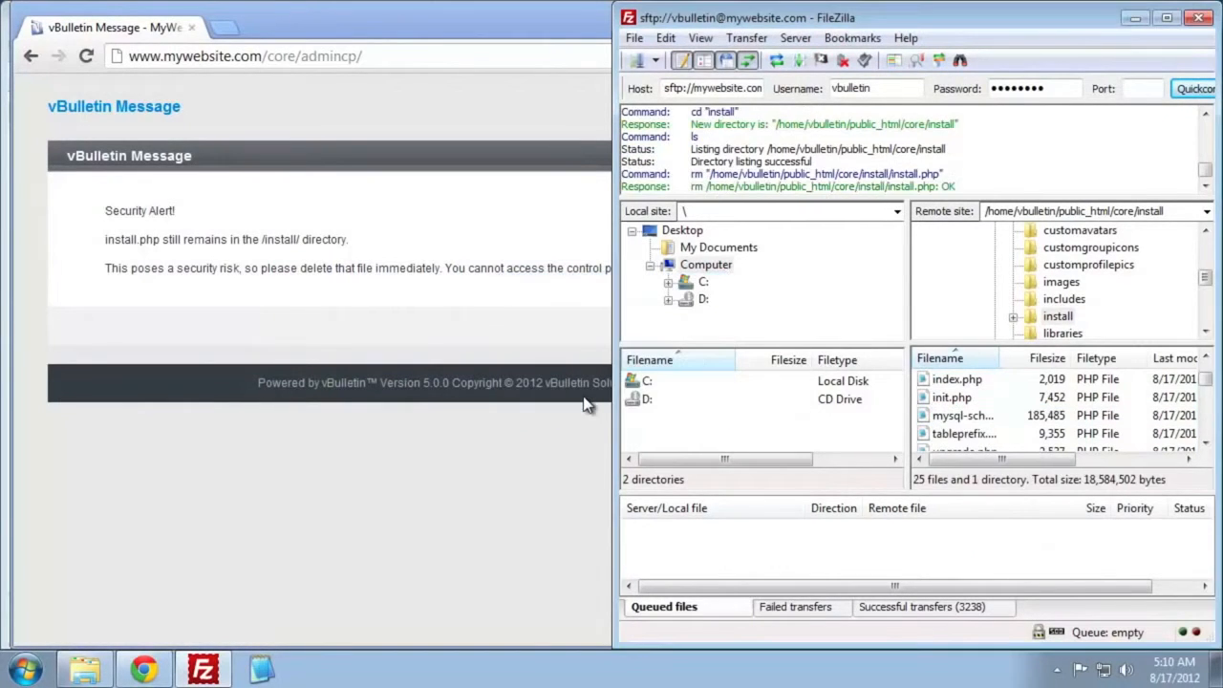
click(525, 326)
right_click(684, 334)
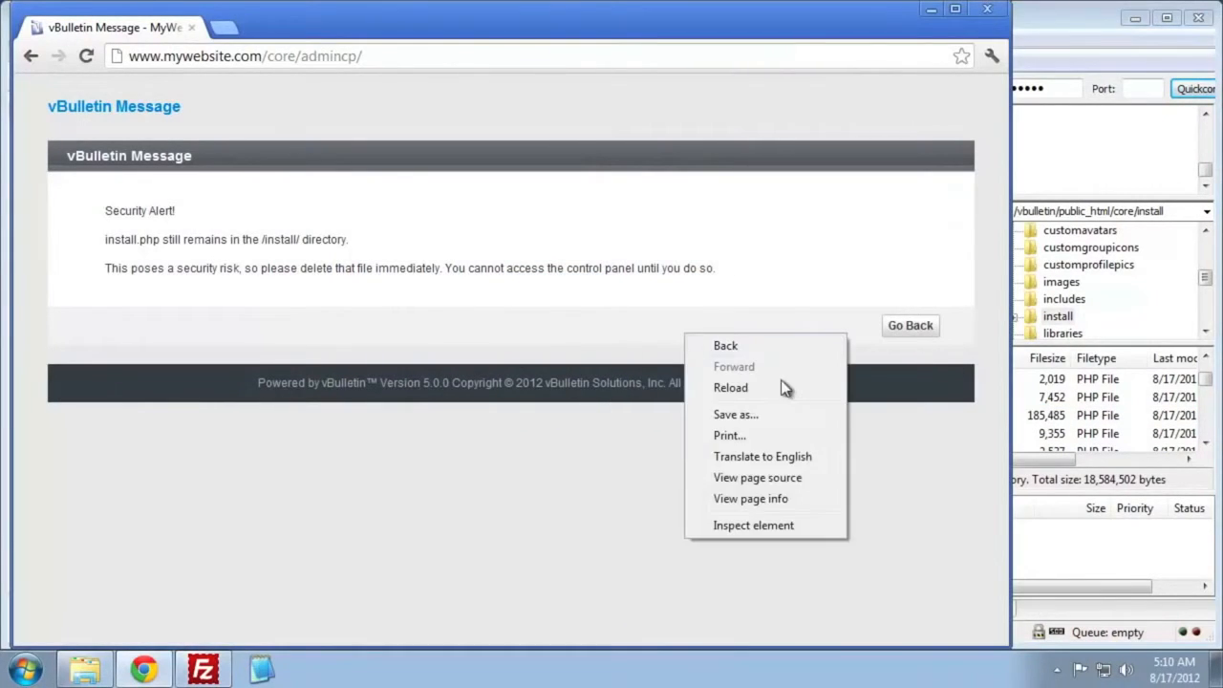
click(784, 387)
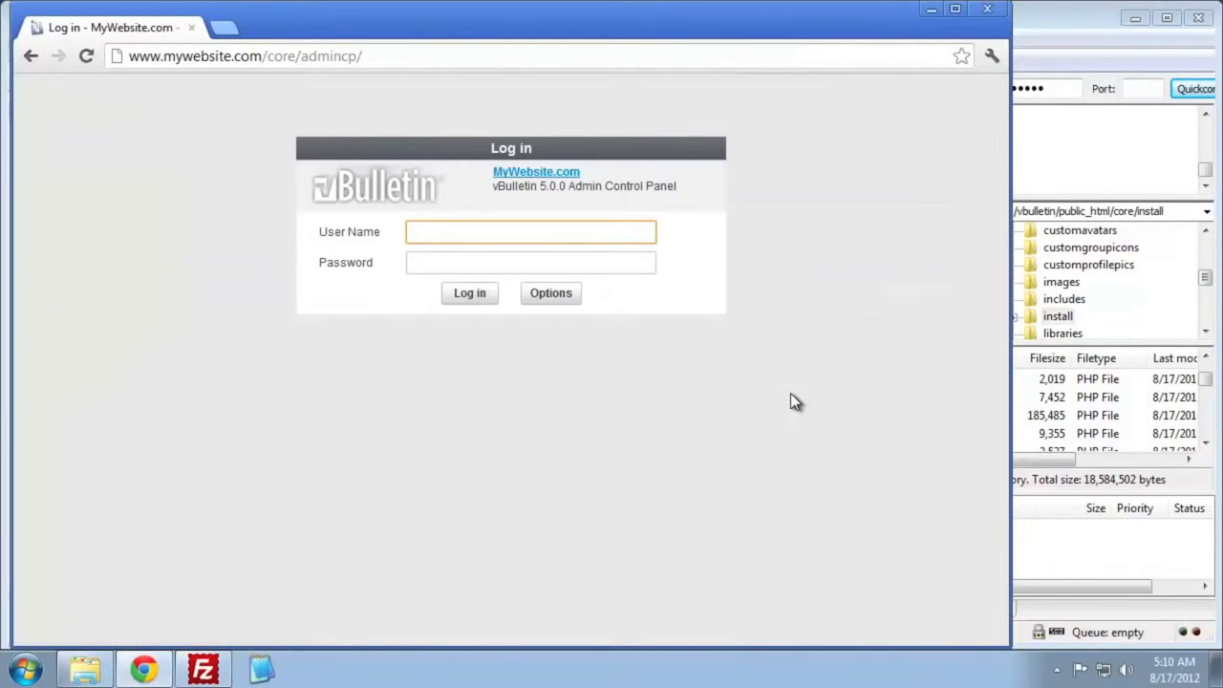
- Log in to the Admin Control Panel as Administrator with the account password, and save the password in the browser
text(Administrator)
key(Tab)
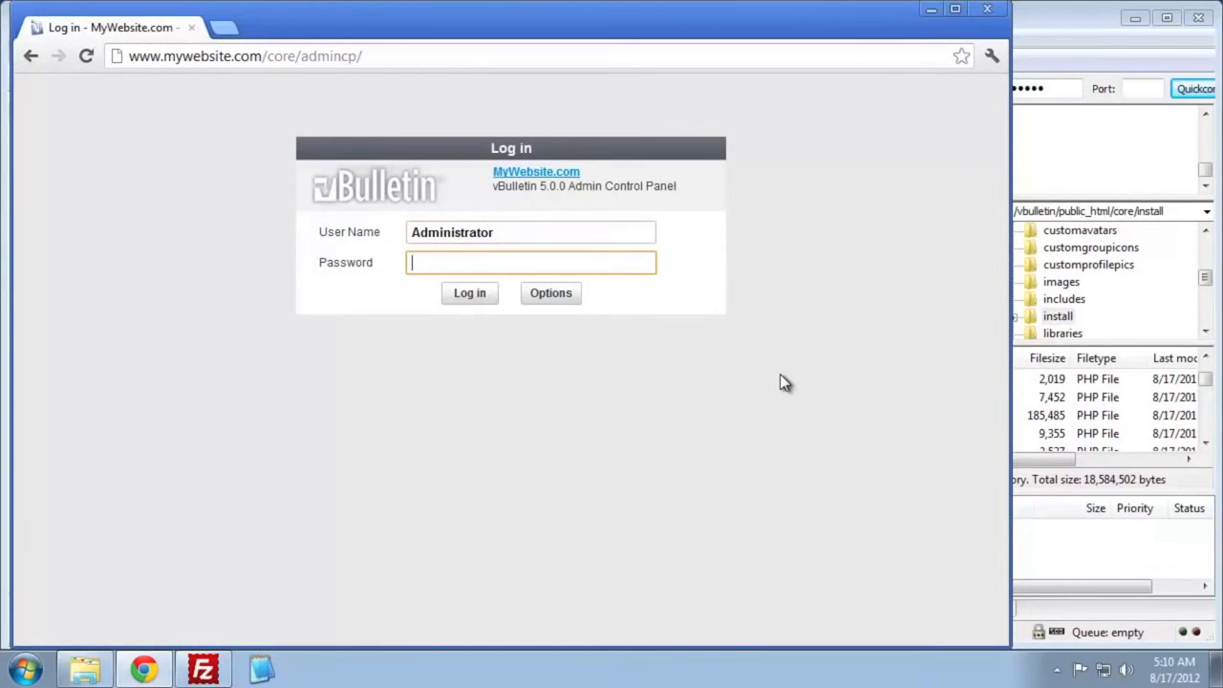
key(Return)
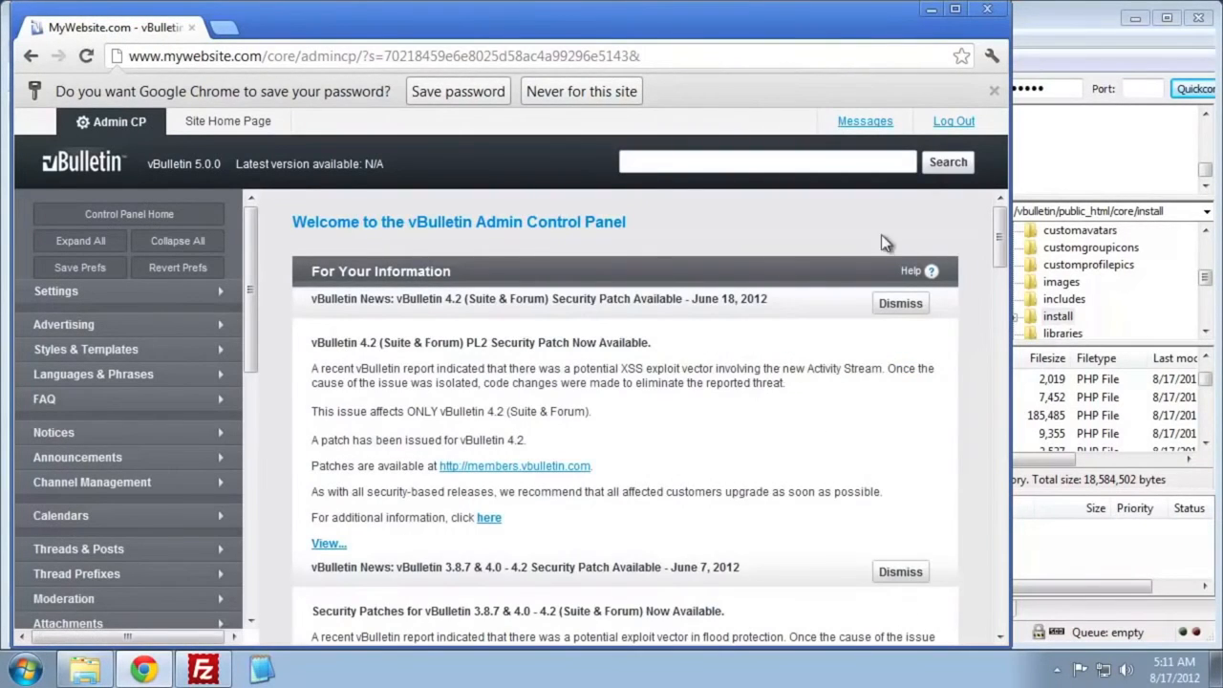
click(458, 92)
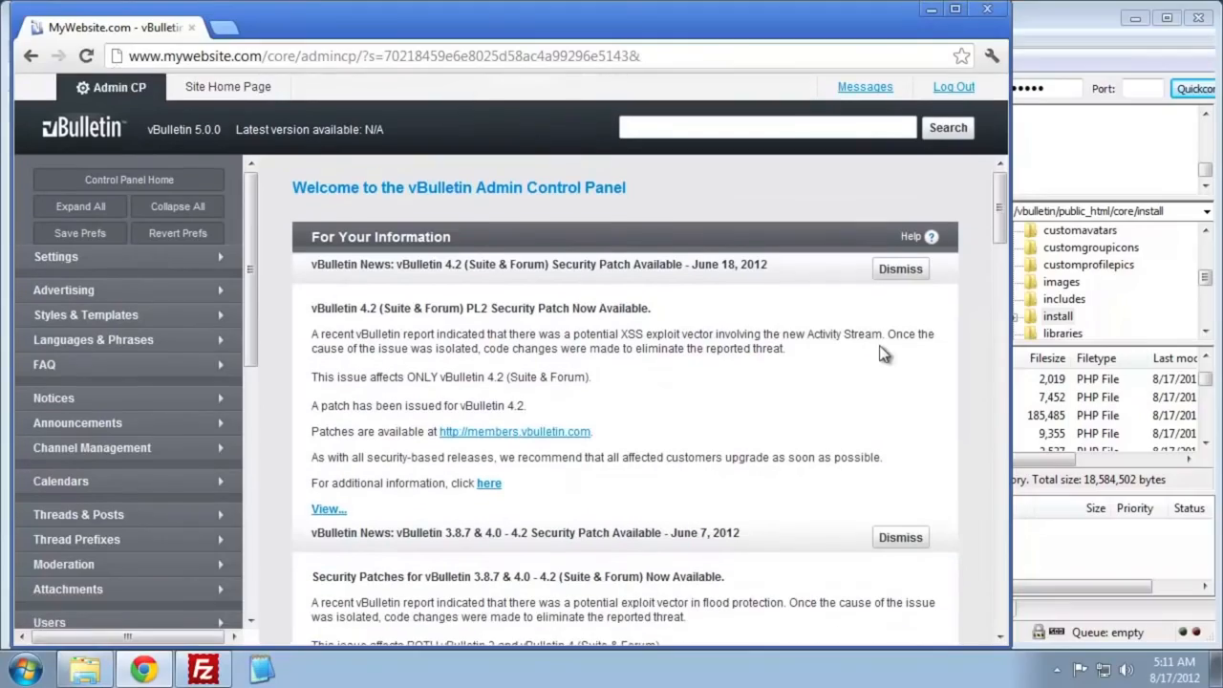